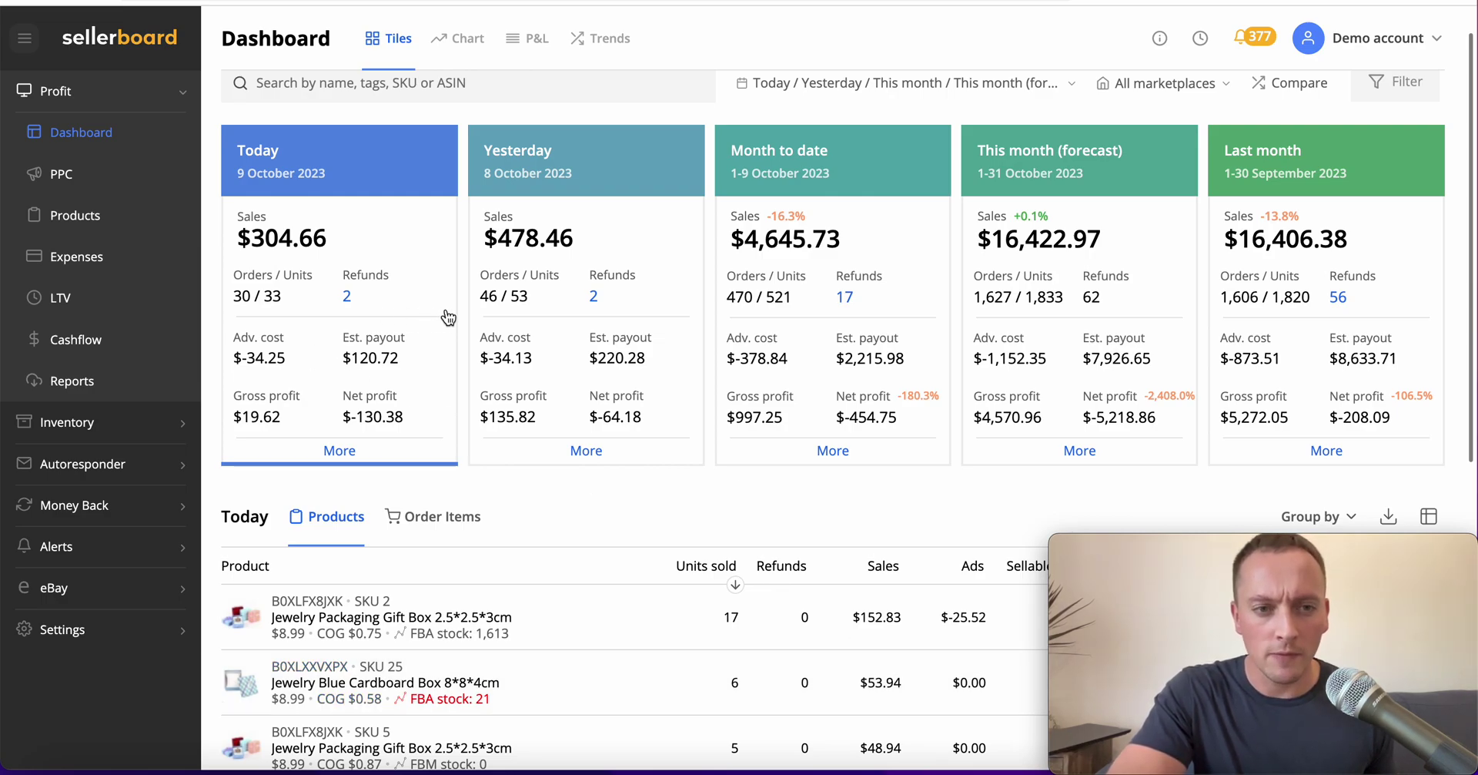
click(159, 94)
click(183, 94)
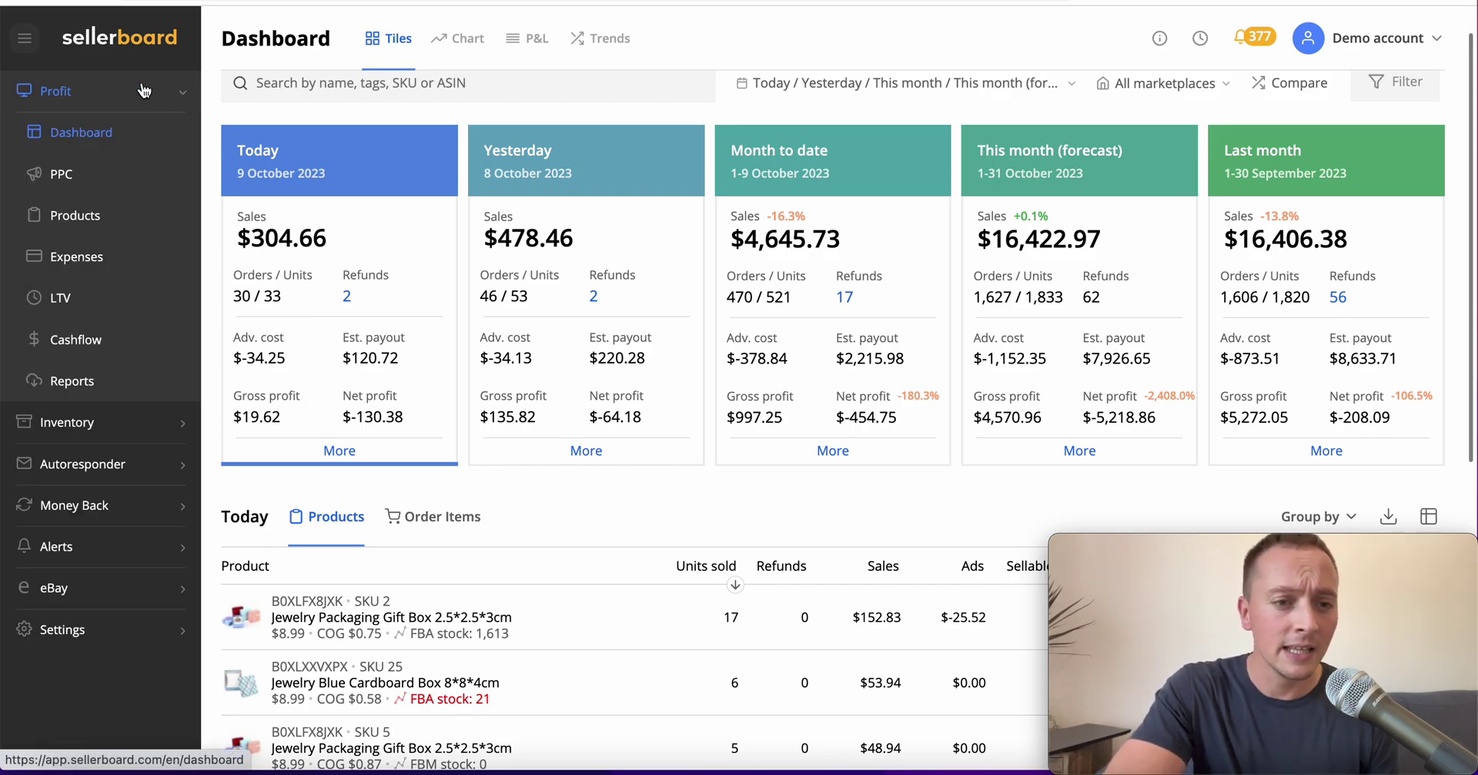
click(164, 426)
click(164, 426)
click(168, 464)
click(169, 463)
click(166, 506)
click(166, 506)
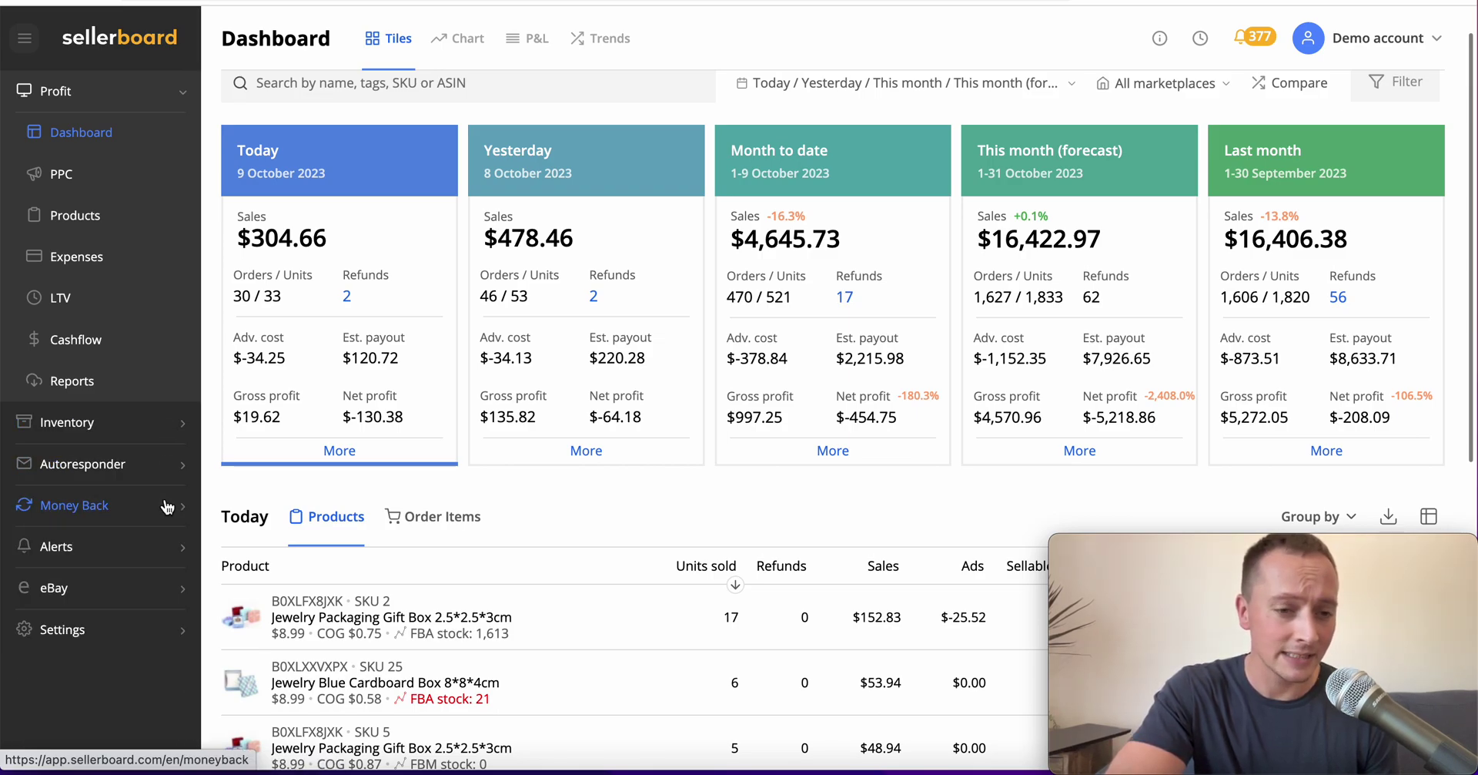
click(148, 555)
click(148, 556)
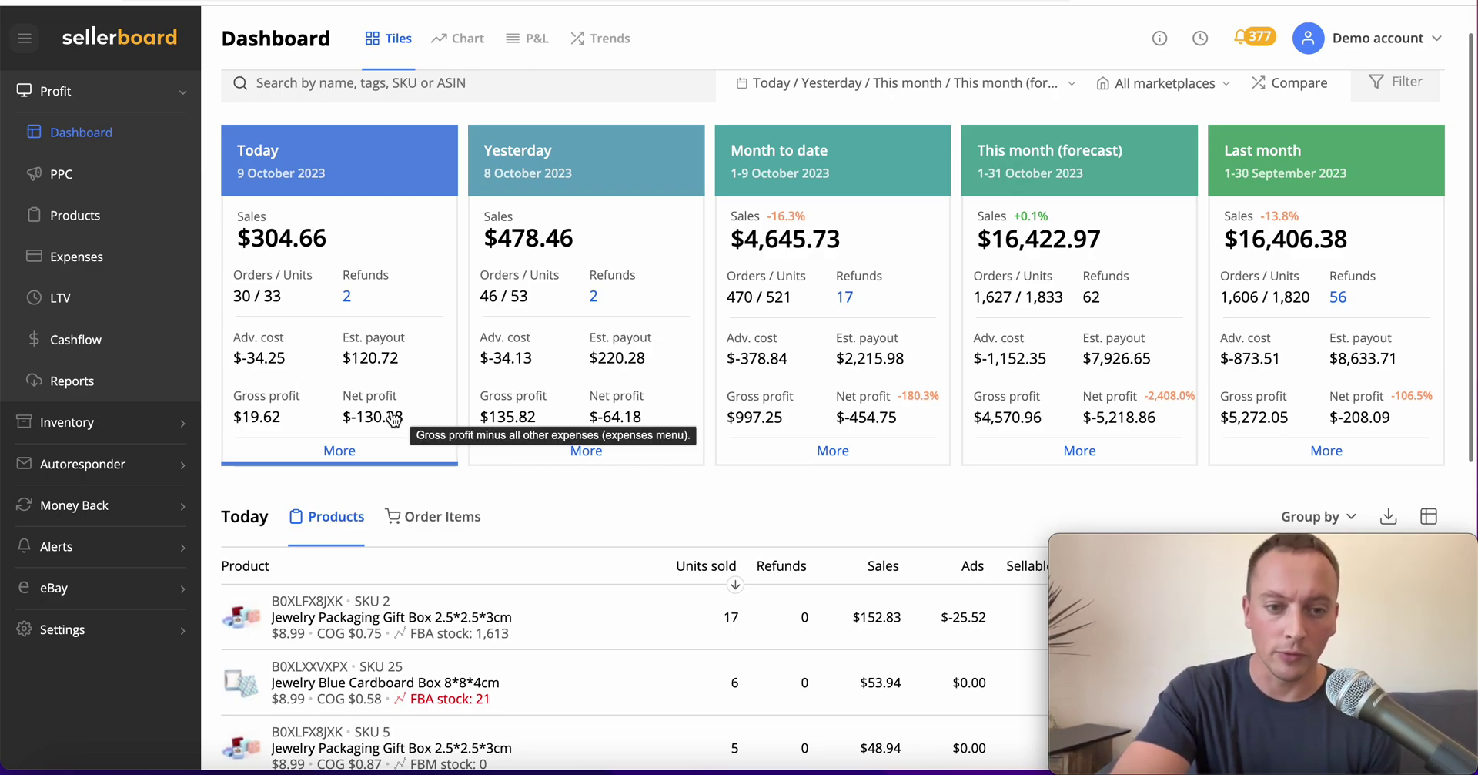
Step: Open the full profit breakdown for Today, view the shipping cost components, and close the breakdown
click(341, 451)
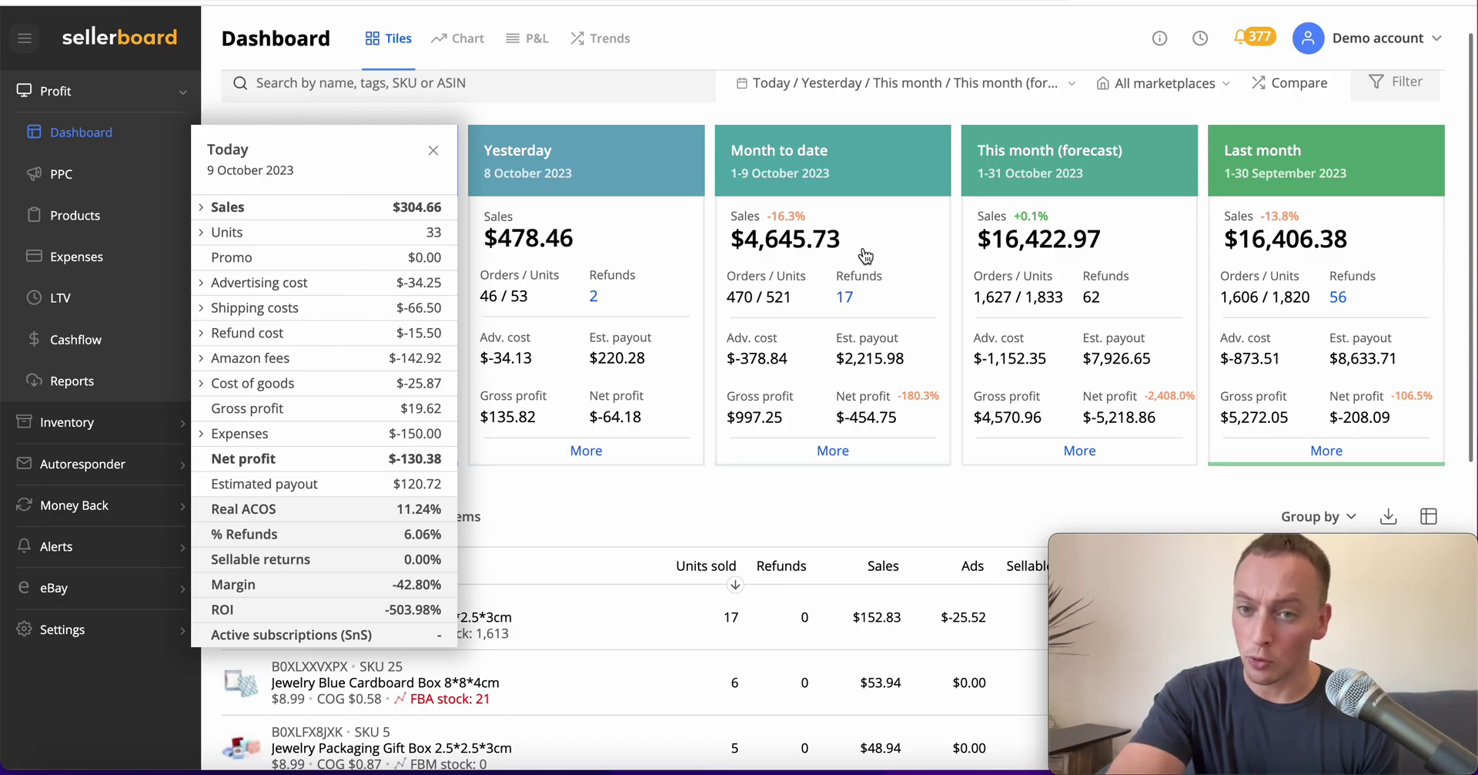
mouse_move(258, 258)
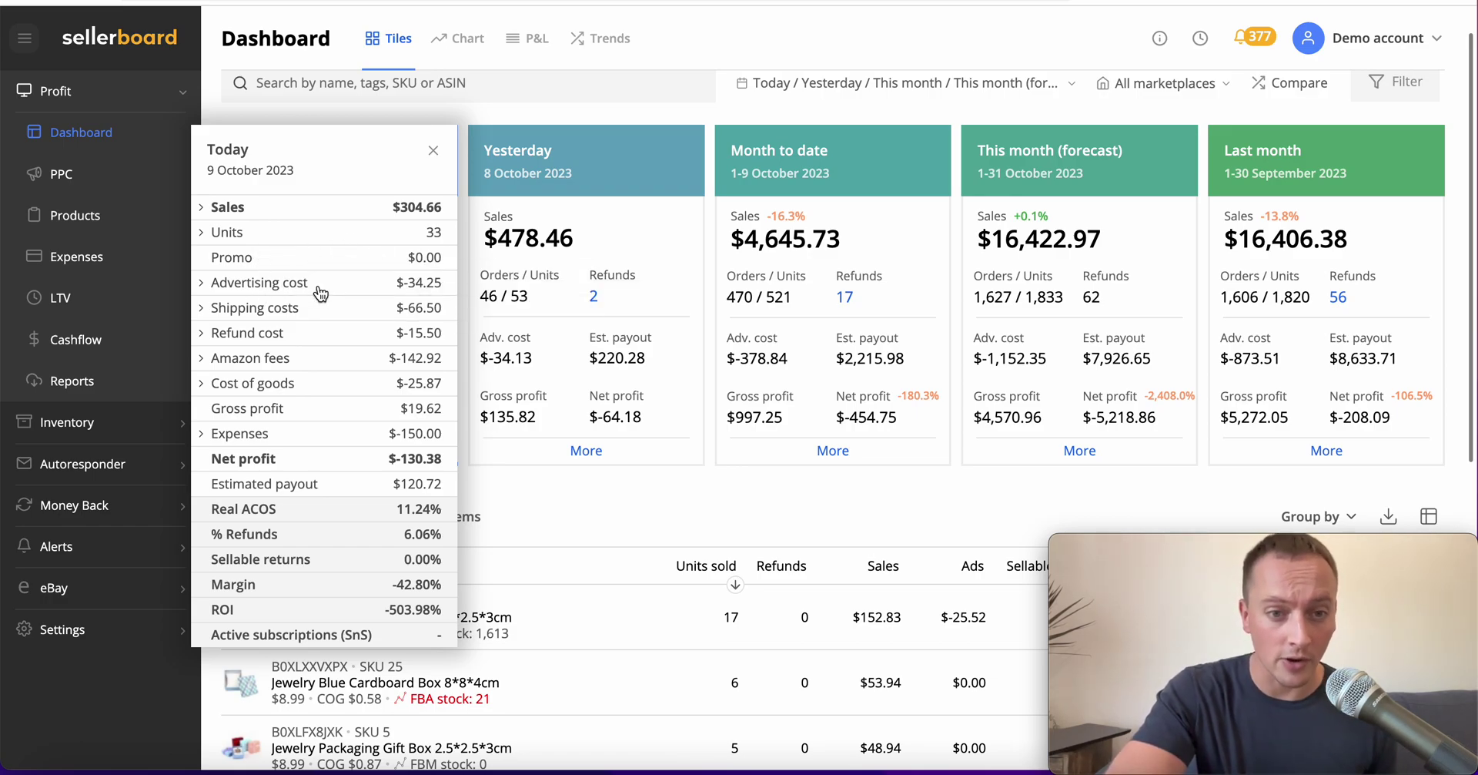
click(294, 315)
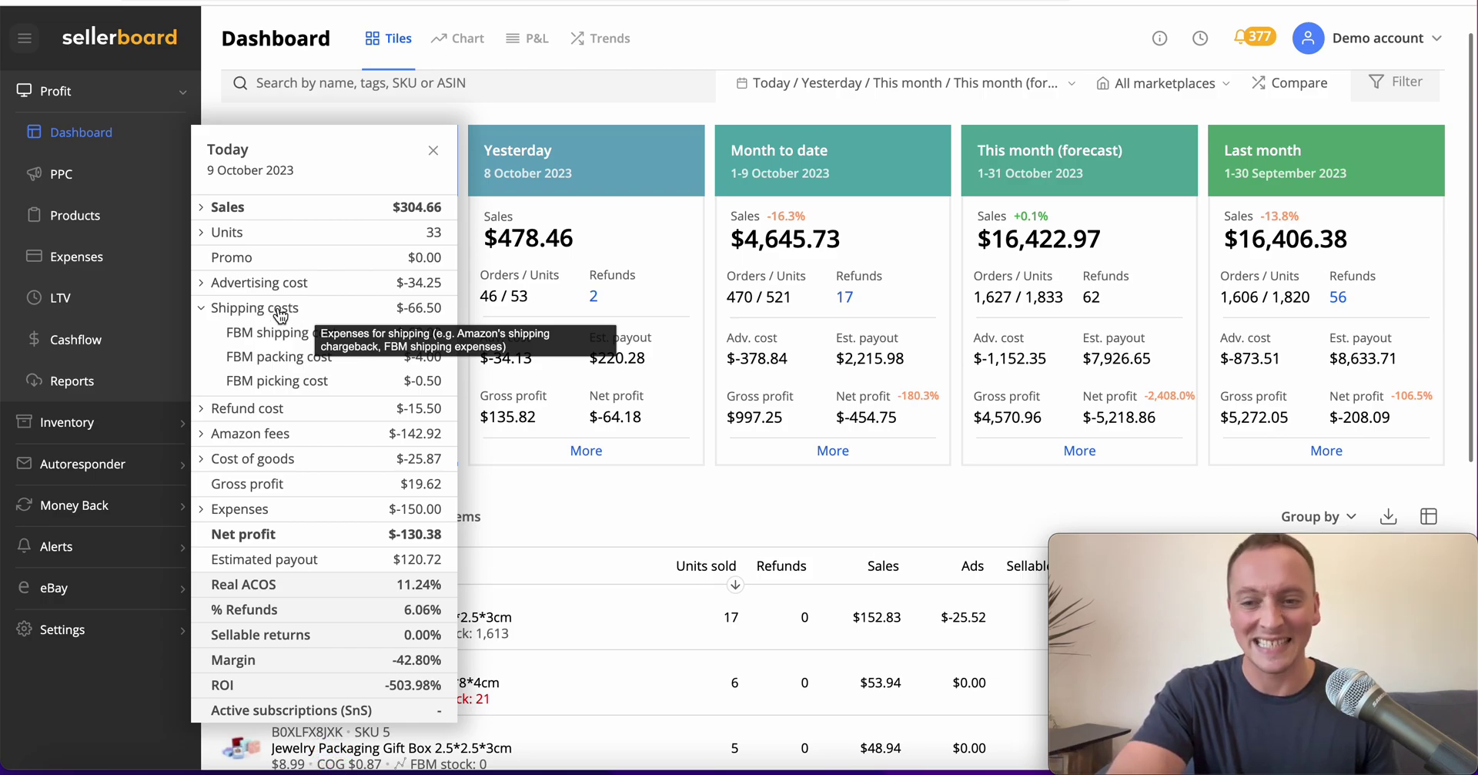
click(280, 309)
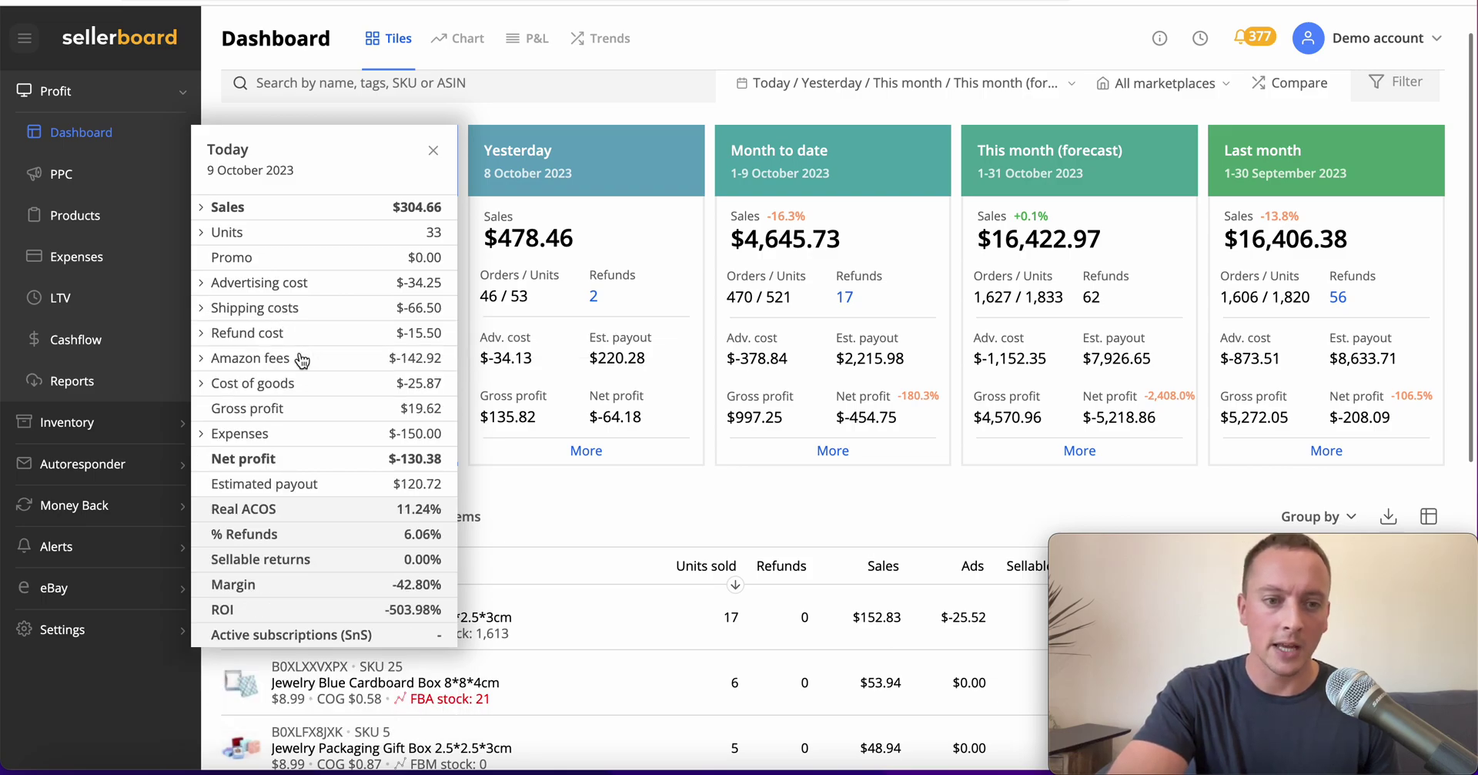
click(537, 496)
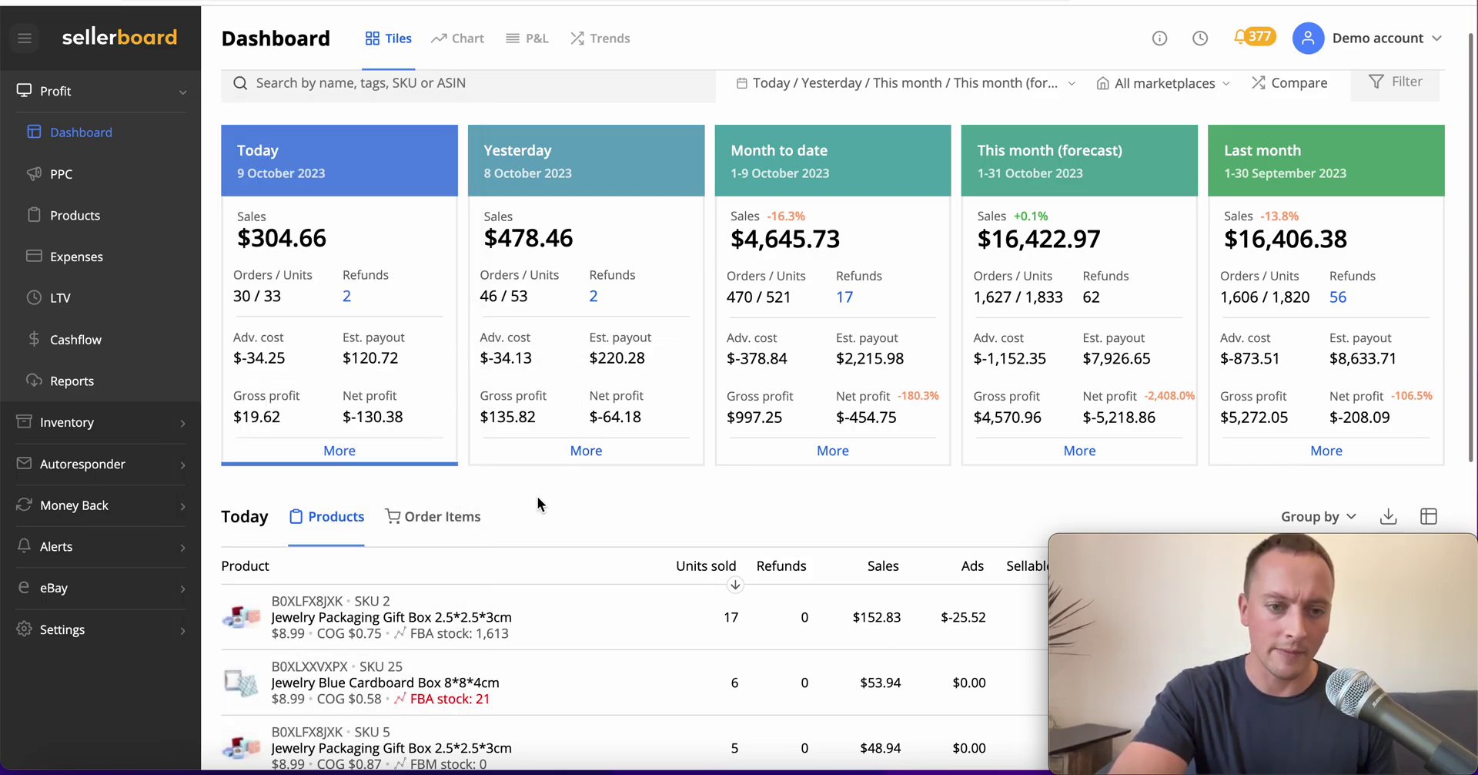
Step: Review the components of Amazon fees, refund cost, shipping costs and advertising cost in Today's breakdown
click(356, 458)
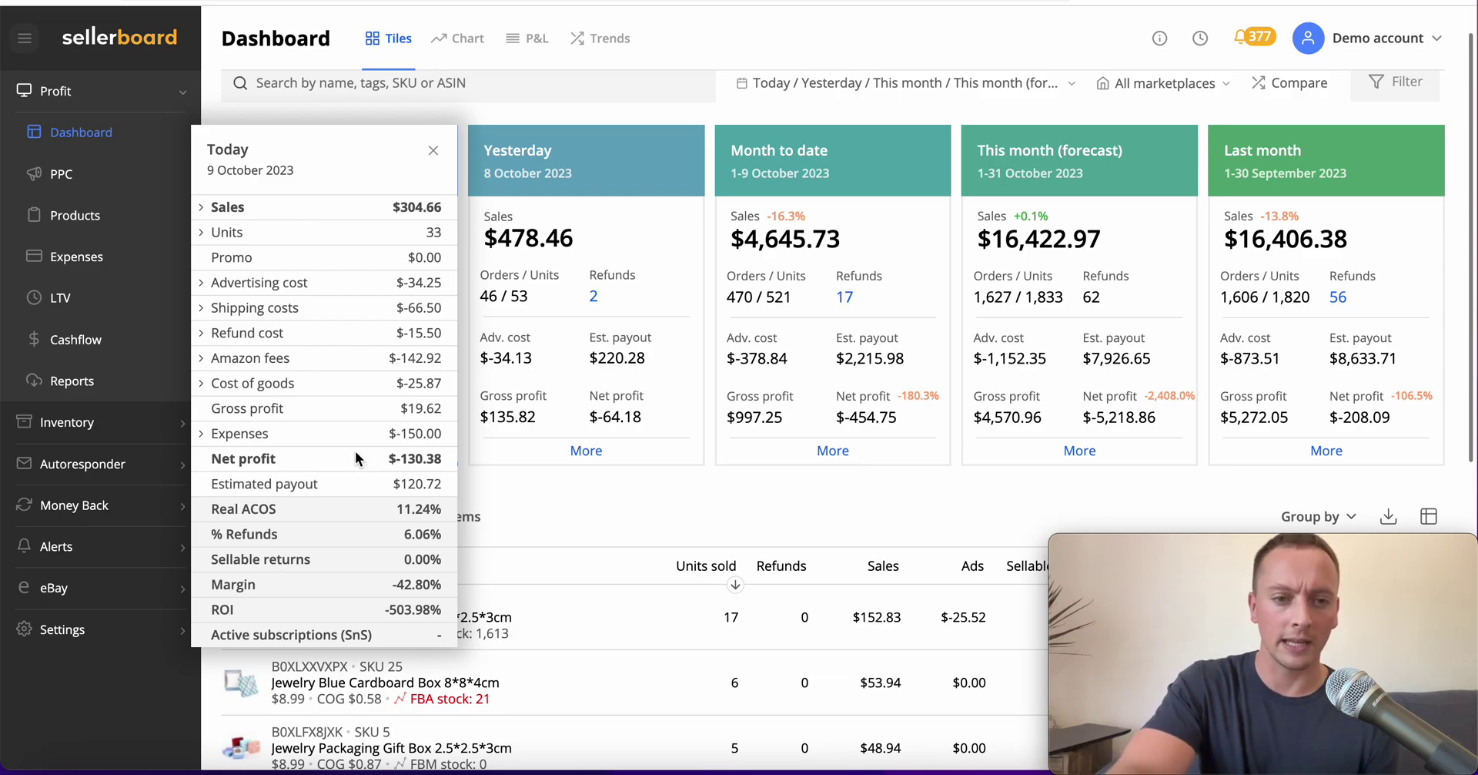
click(278, 357)
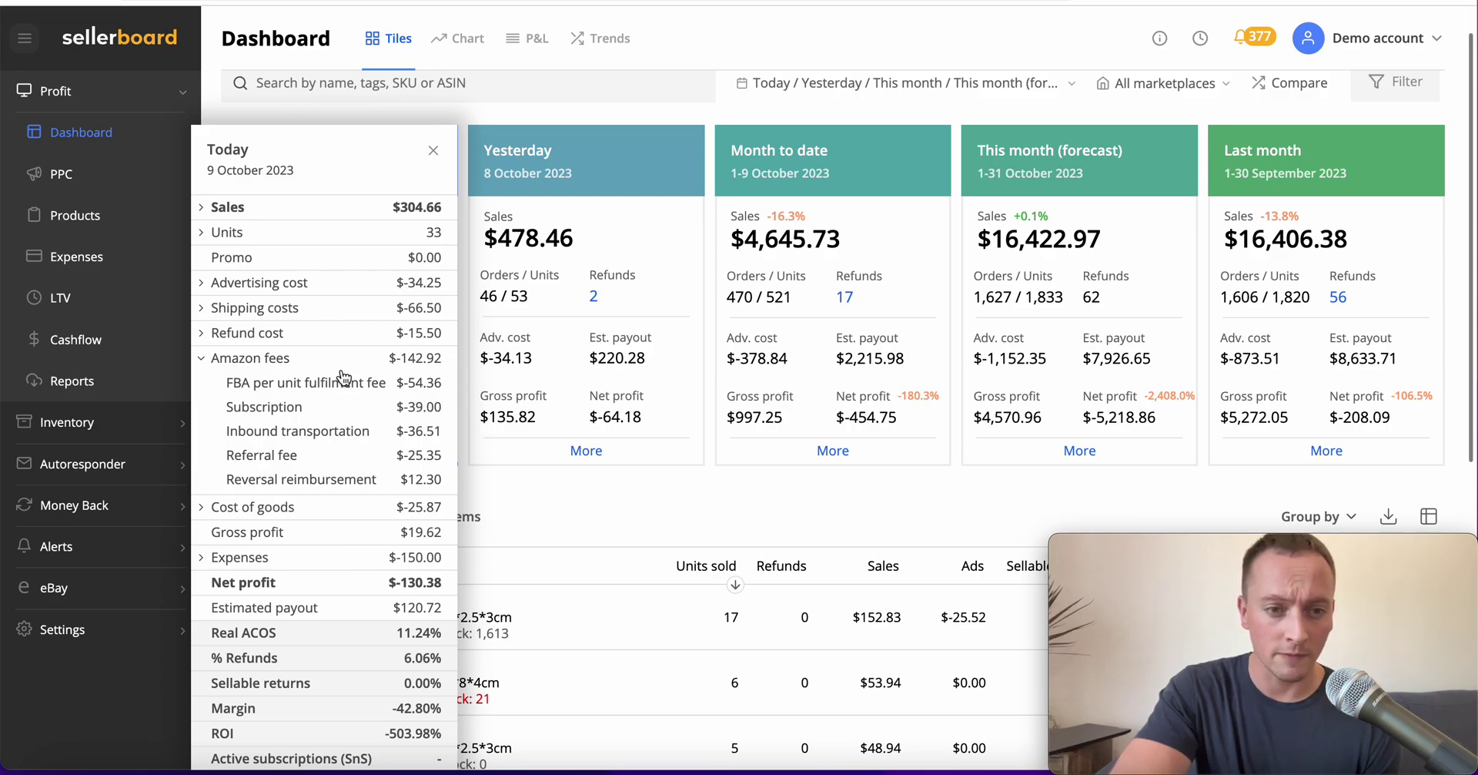
click(299, 359)
click(320, 335)
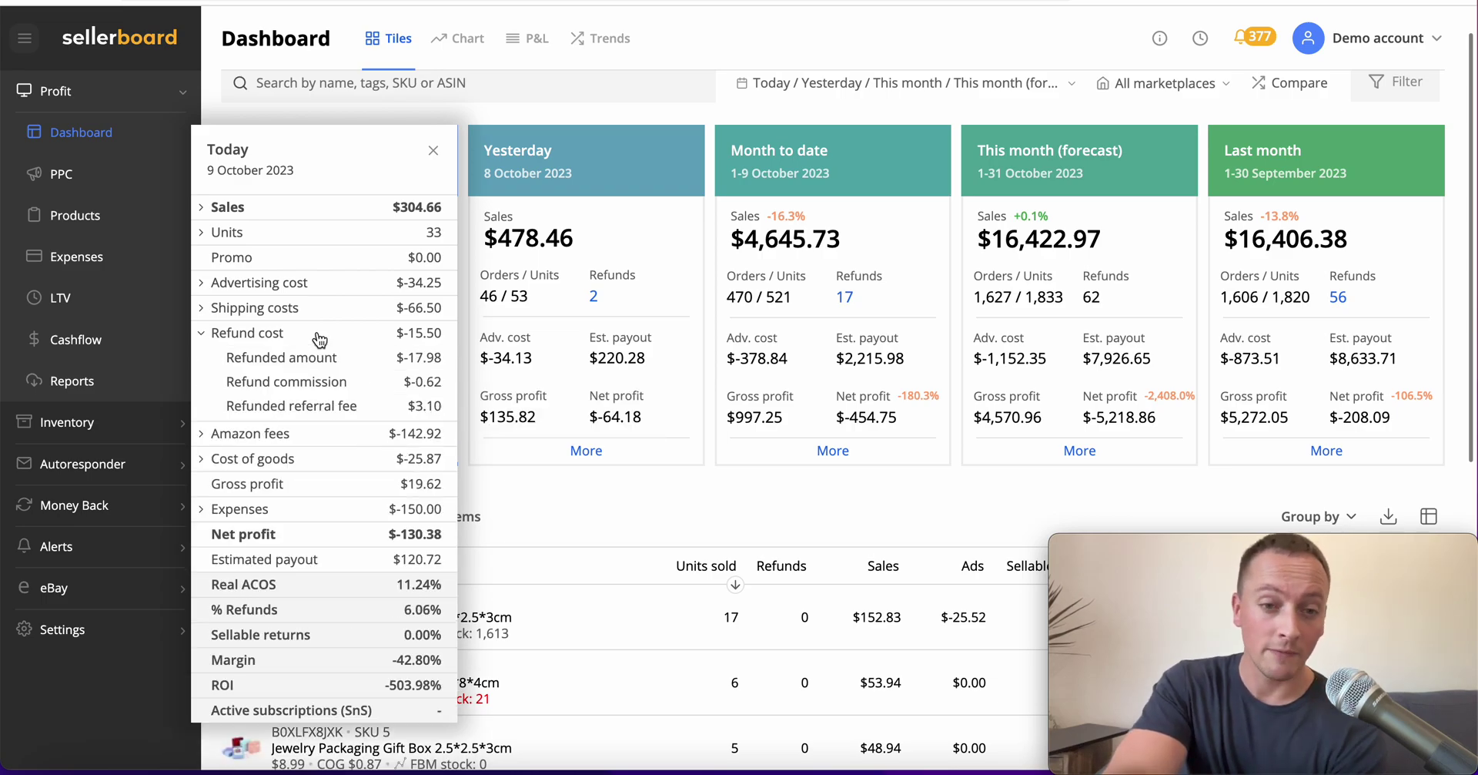
click(319, 338)
click(338, 314)
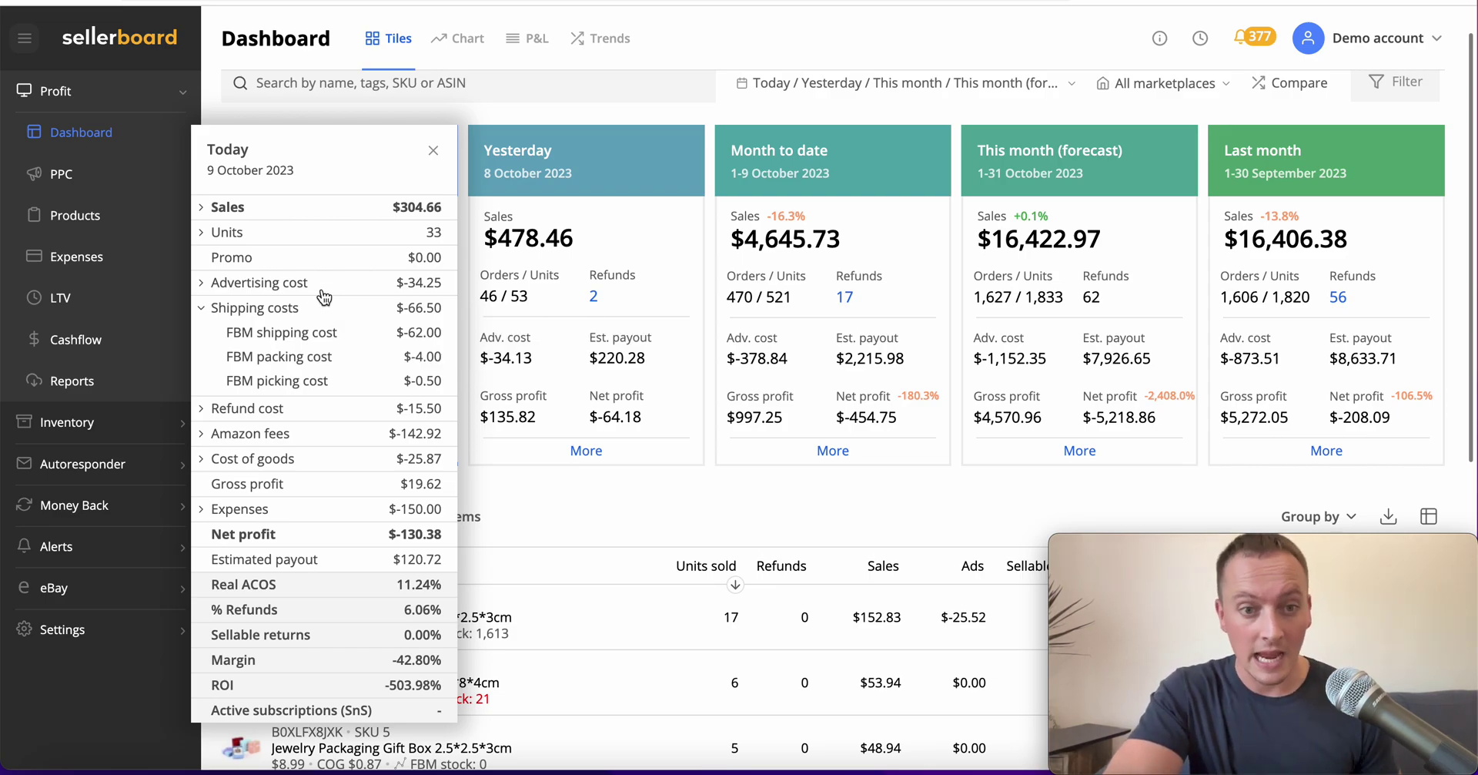
click(326, 285)
click(536, 509)
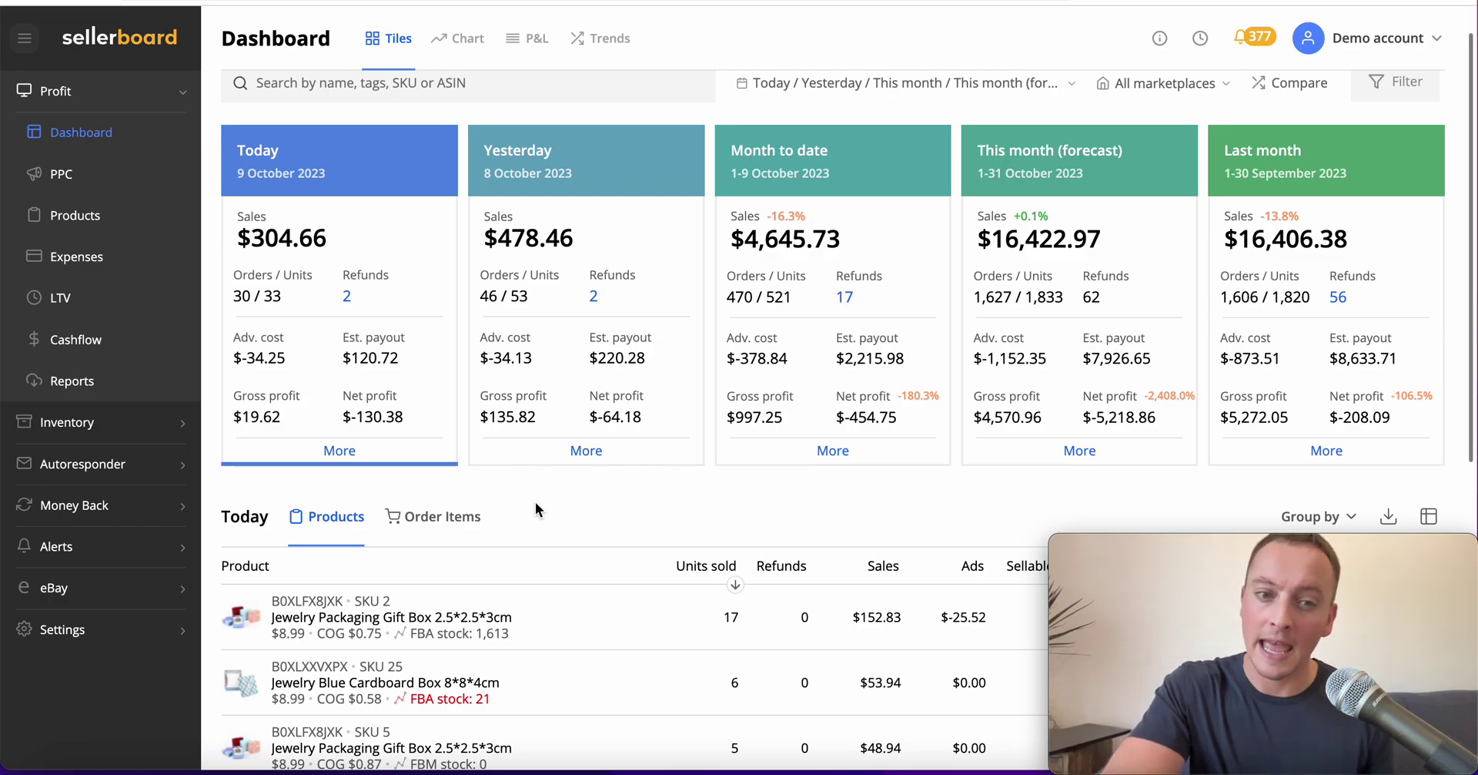
Step: Reopen Today's detailed breakdown to check the Amazon fees and refund cost entries, and close it
click(343, 453)
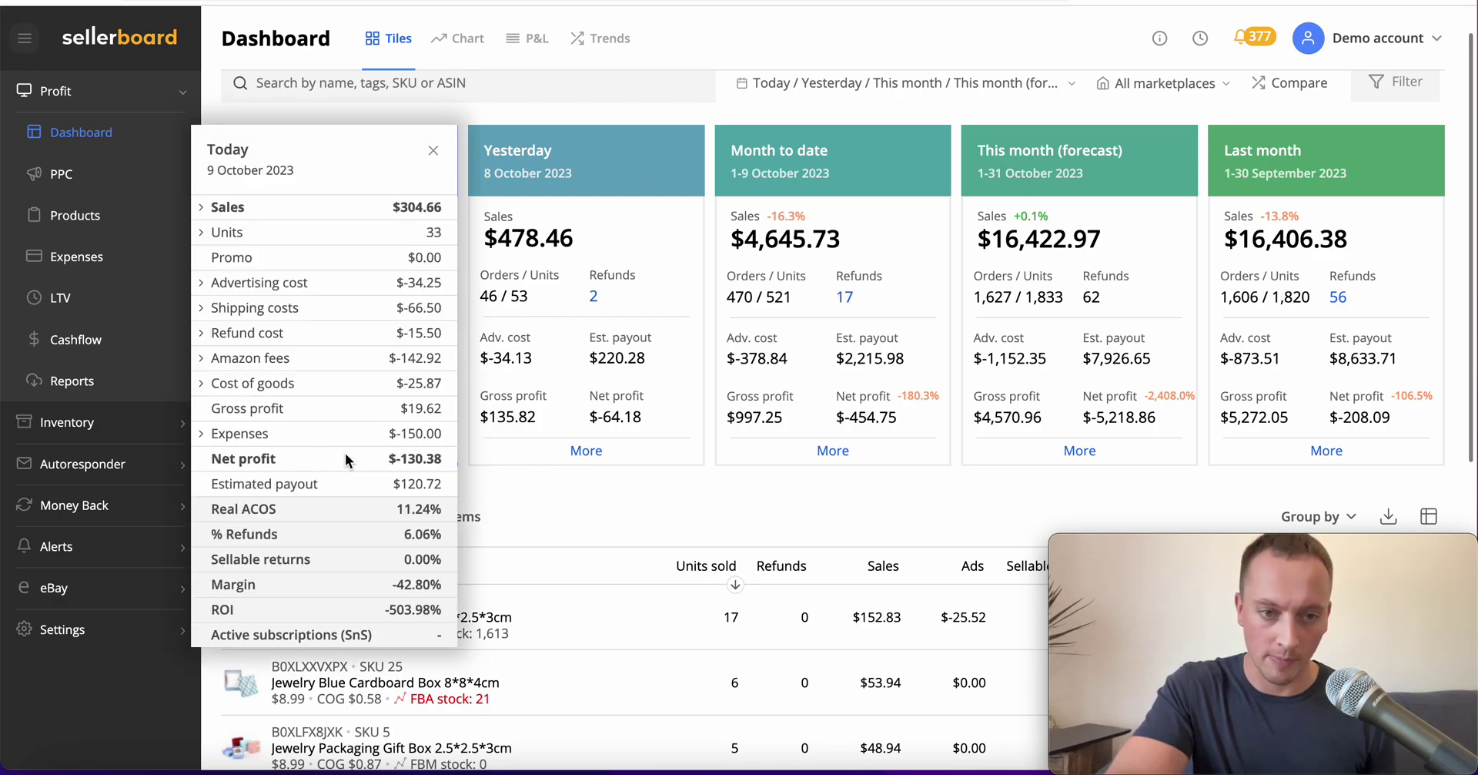
click(302, 361)
click(300, 343)
click(545, 502)
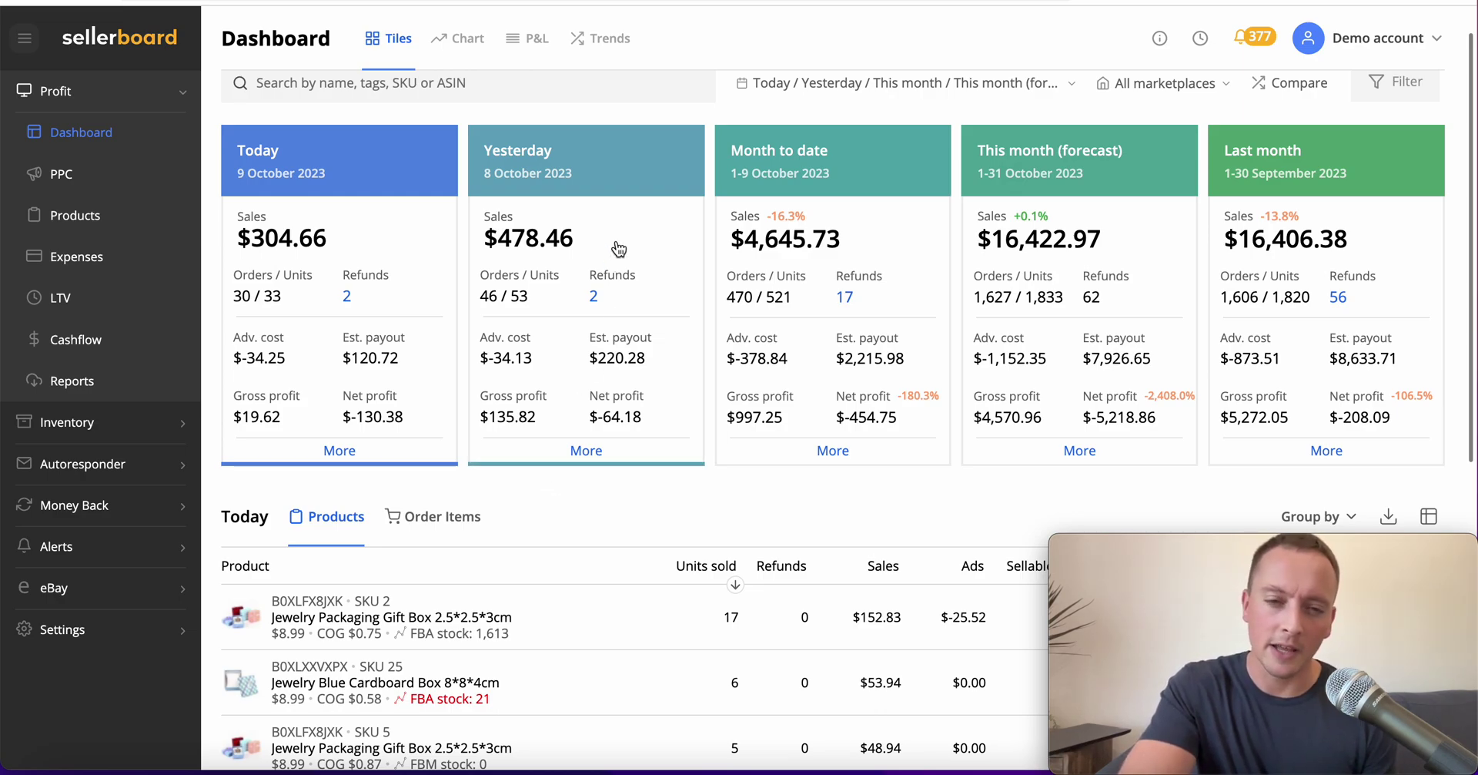
Step: Show the products for Yesterday and for Last month, and review last month's full profit breakdown
click(641, 208)
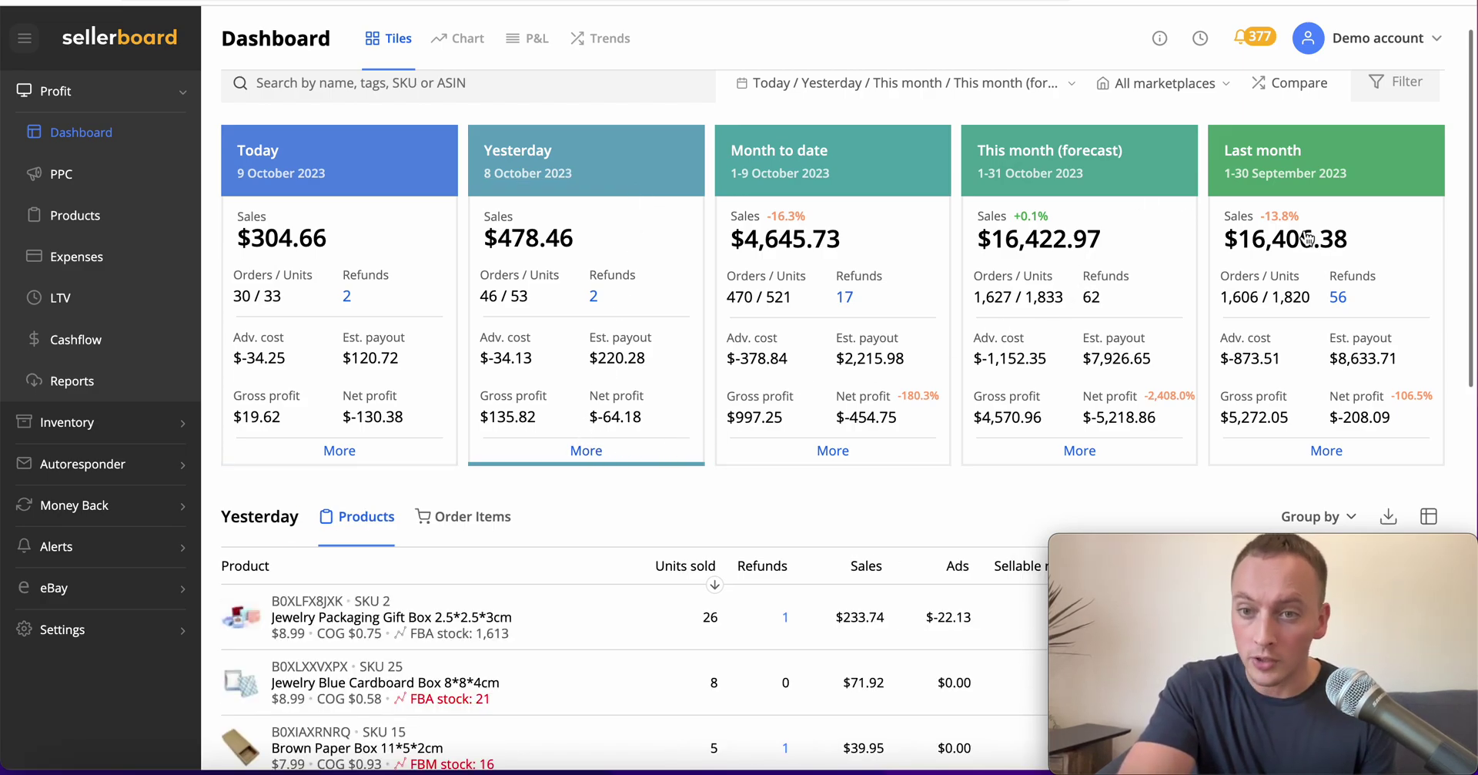
click(1404, 202)
click(1334, 446)
scroll(1309, 336, down, 2)
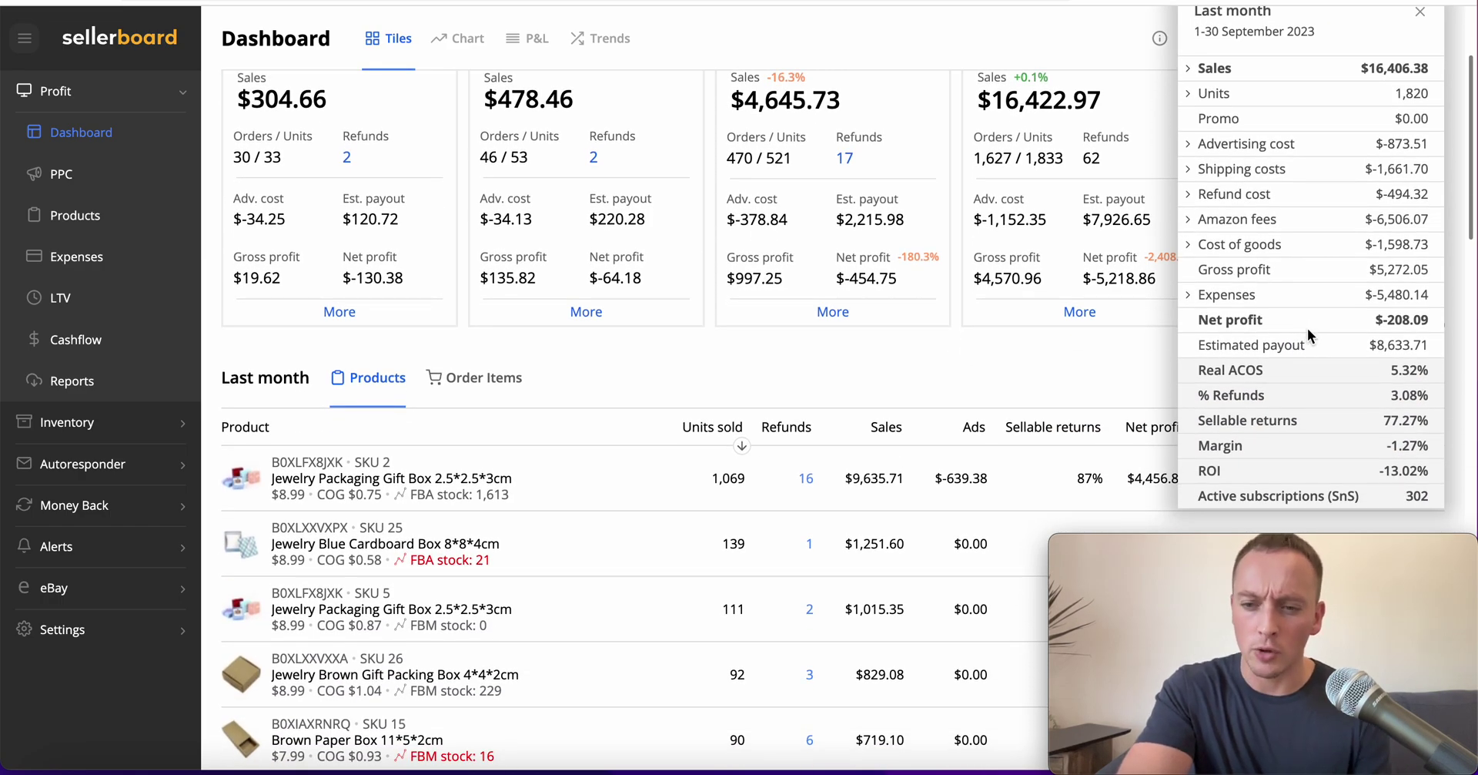
scroll(1308, 328, up, 3)
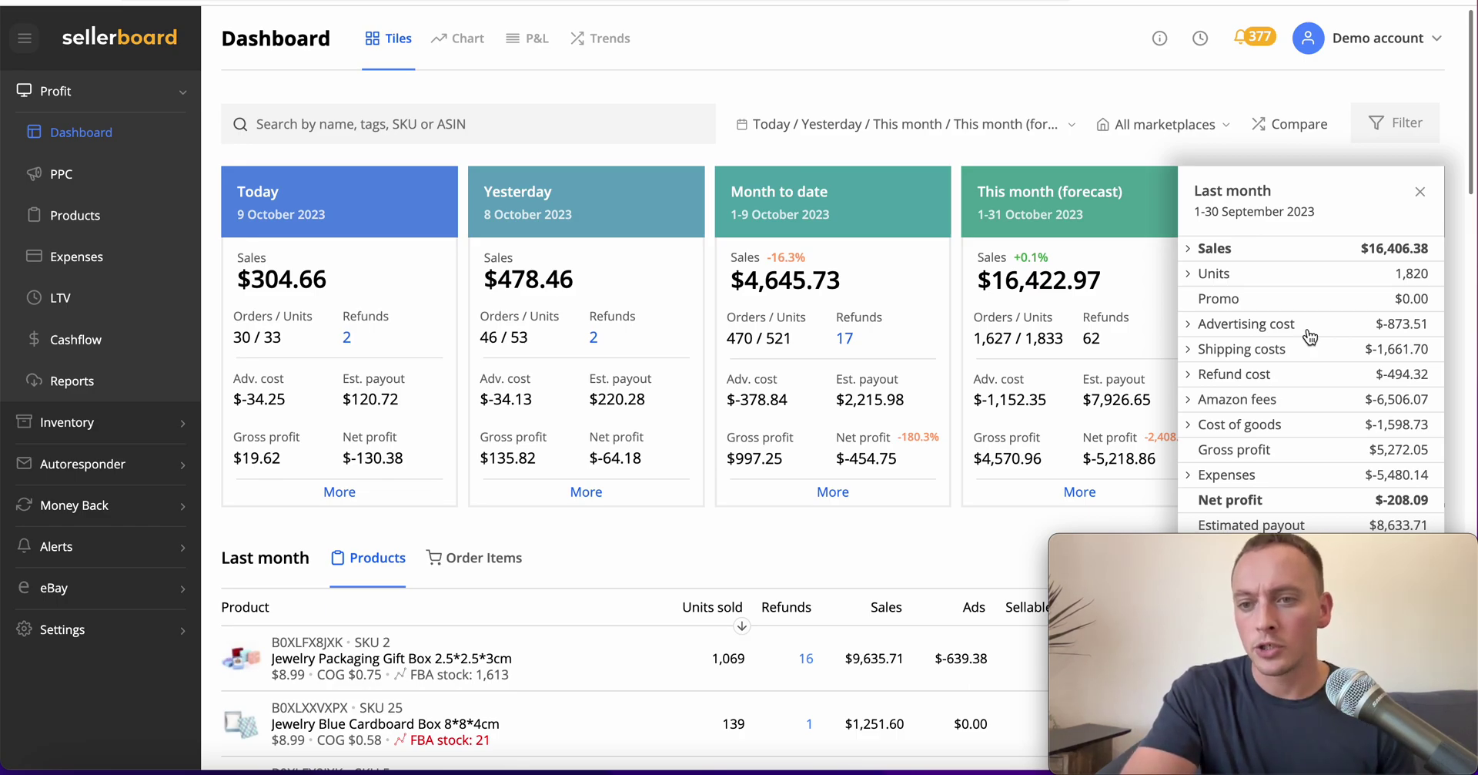
scroll(1310, 336, down, 2)
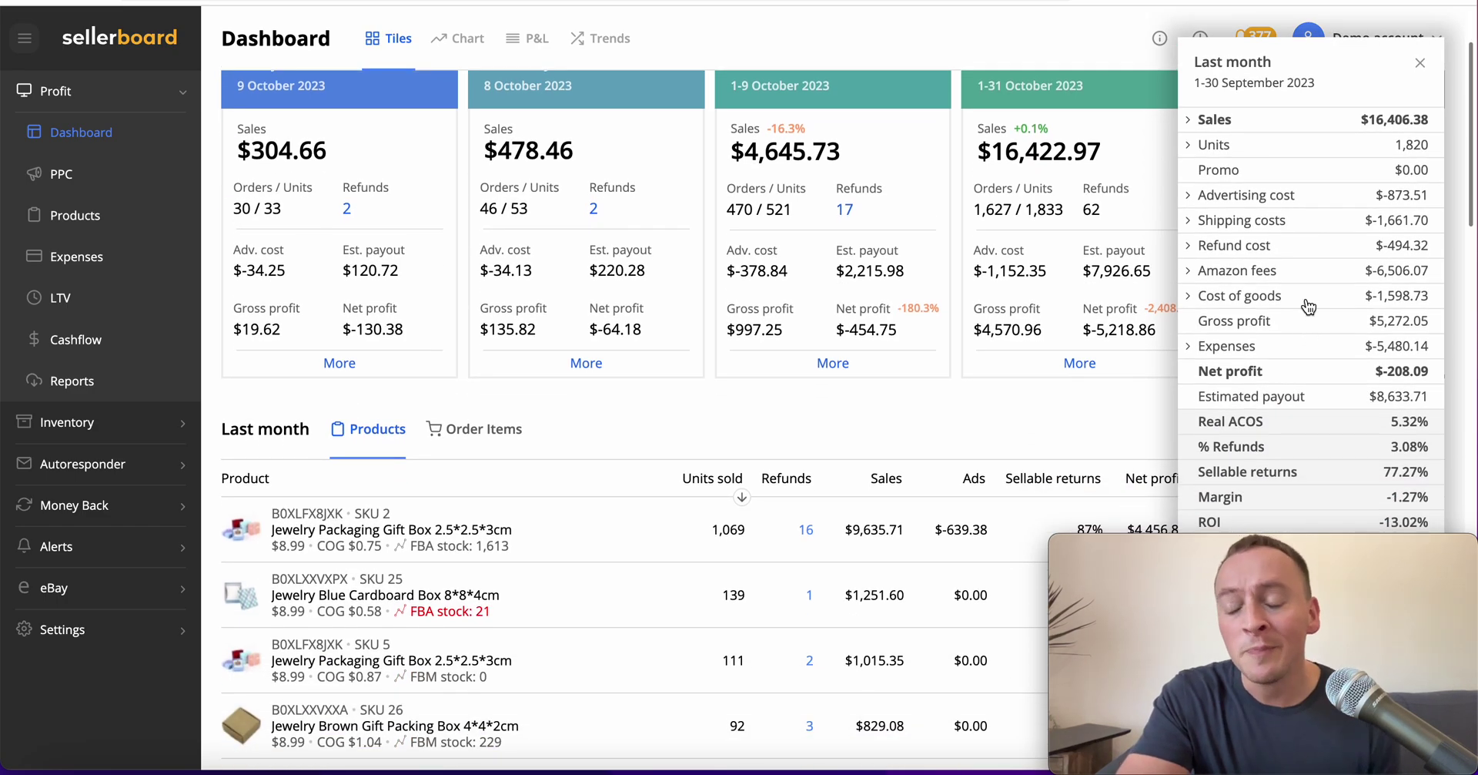
Step: View the shipping cost components in the Last month breakdown, and close the breakdown
click(1289, 224)
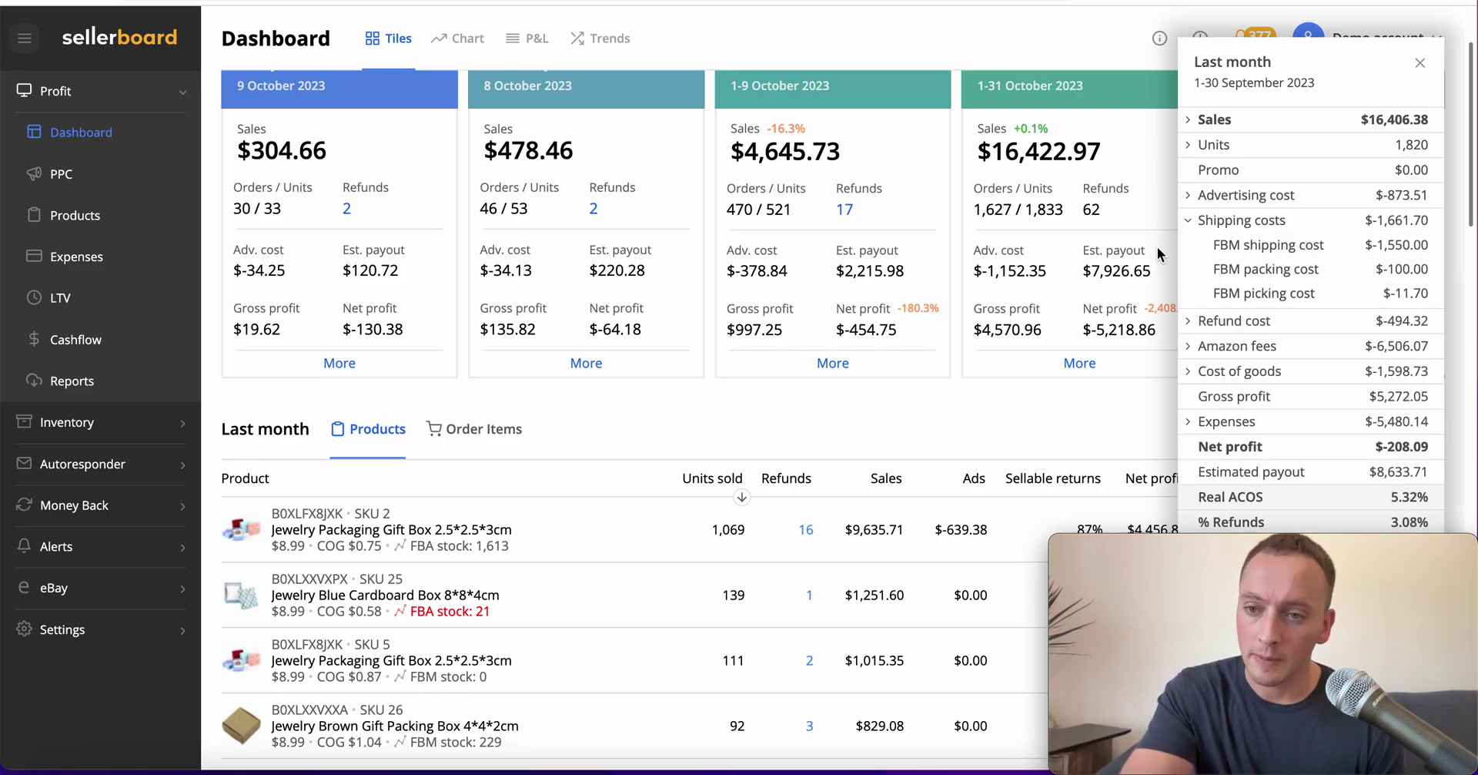
click(1252, 223)
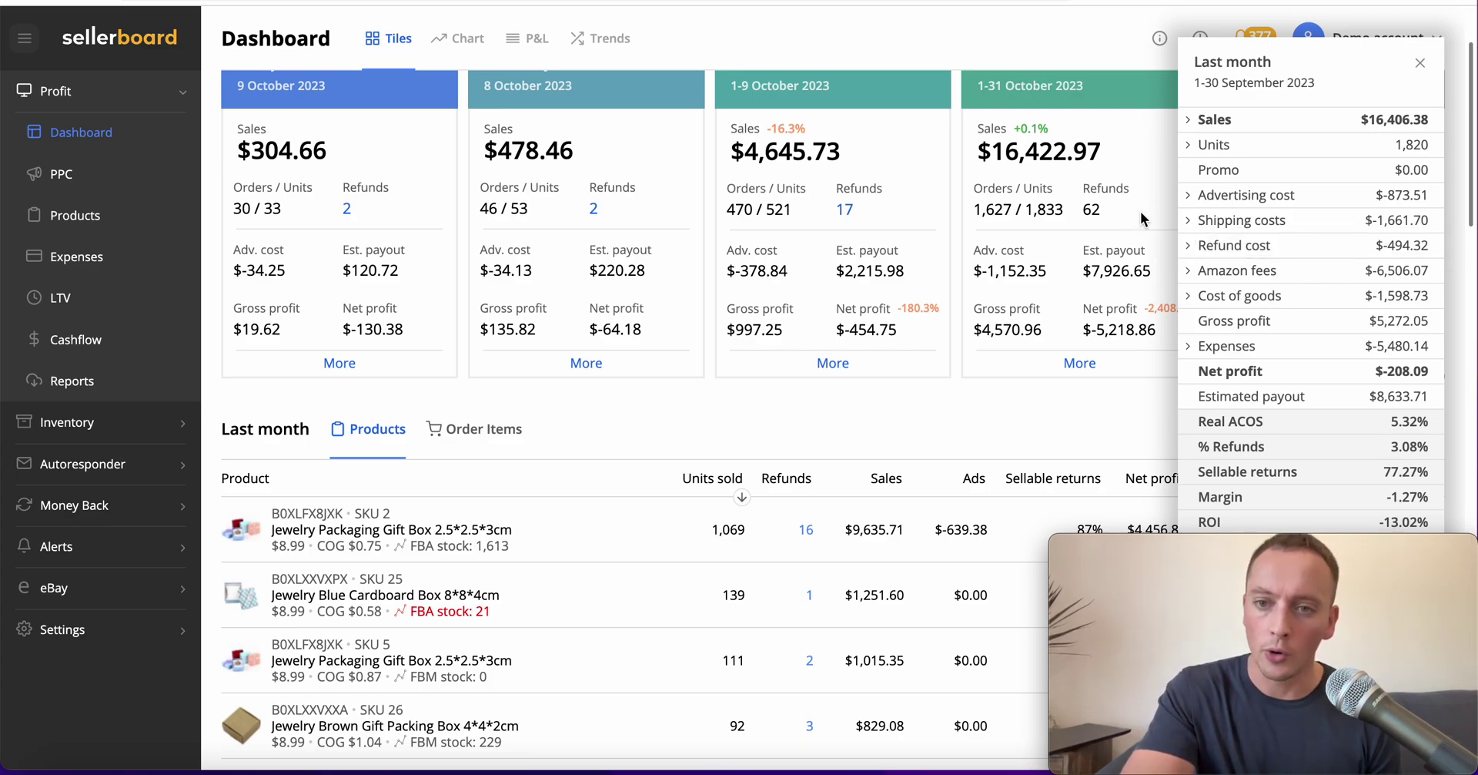
click(1155, 179)
Step: Reverse the sort order of last month's product list by units sold, and switch it back to descending
scroll(981, 372, up, 2)
scroll(982, 373, down, 5)
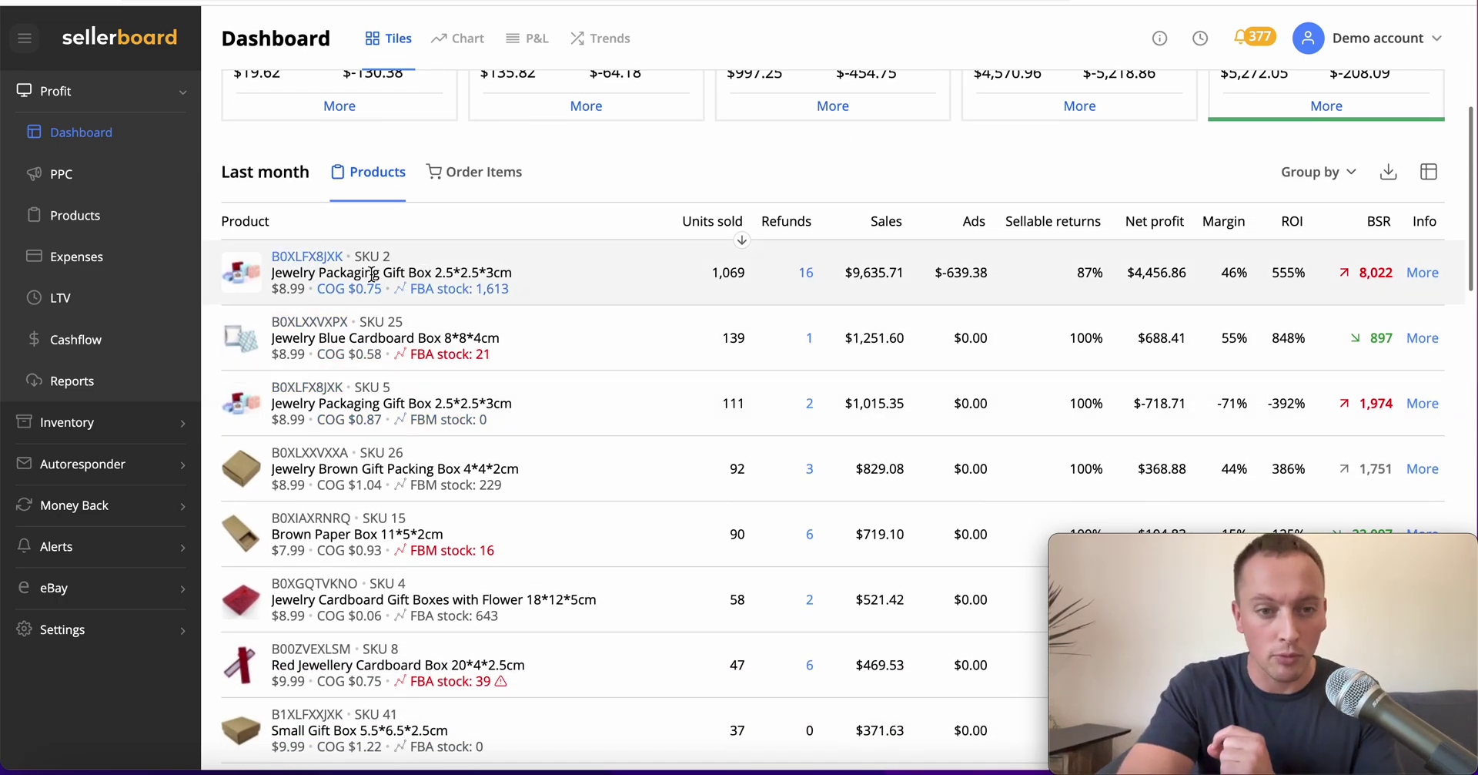
mouse_move(474, 358)
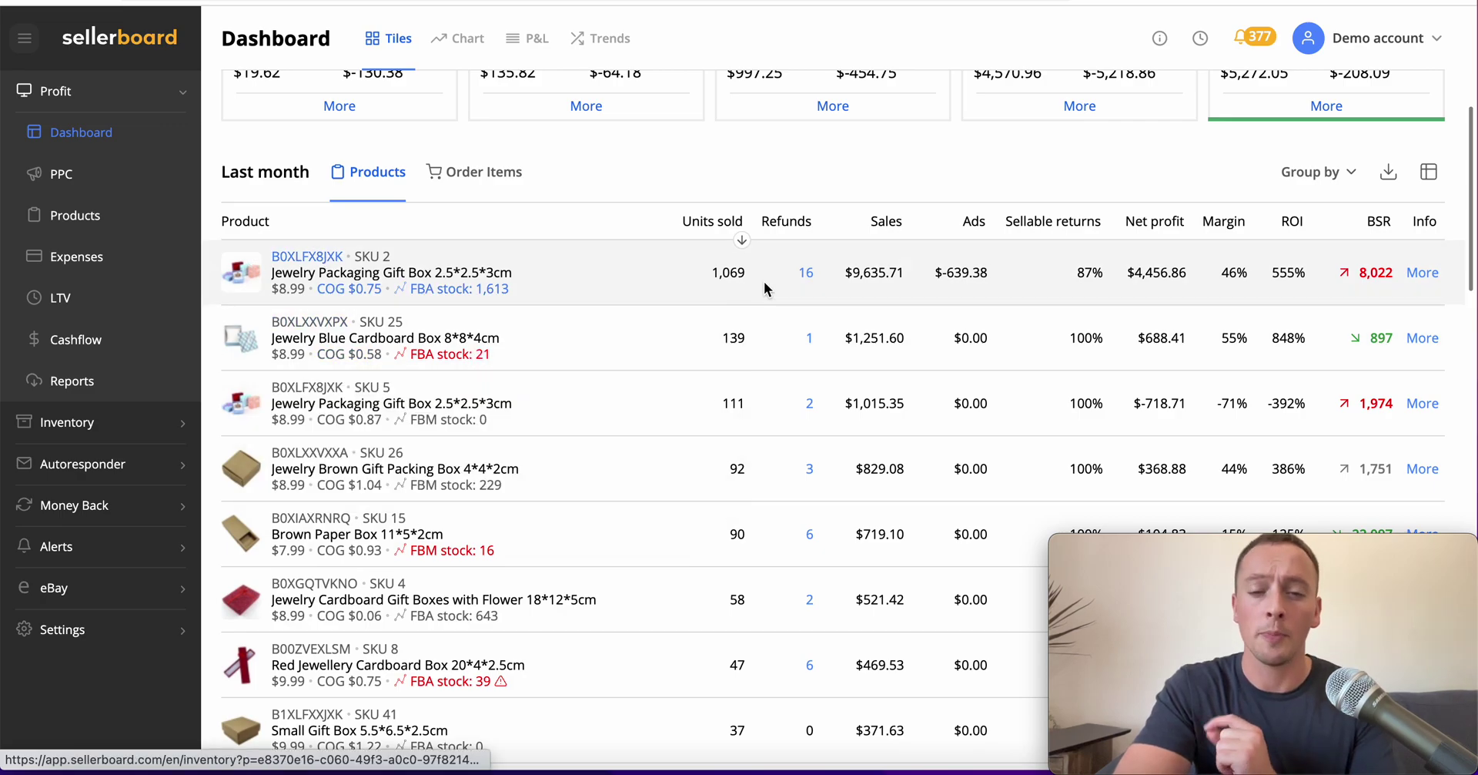
click(741, 241)
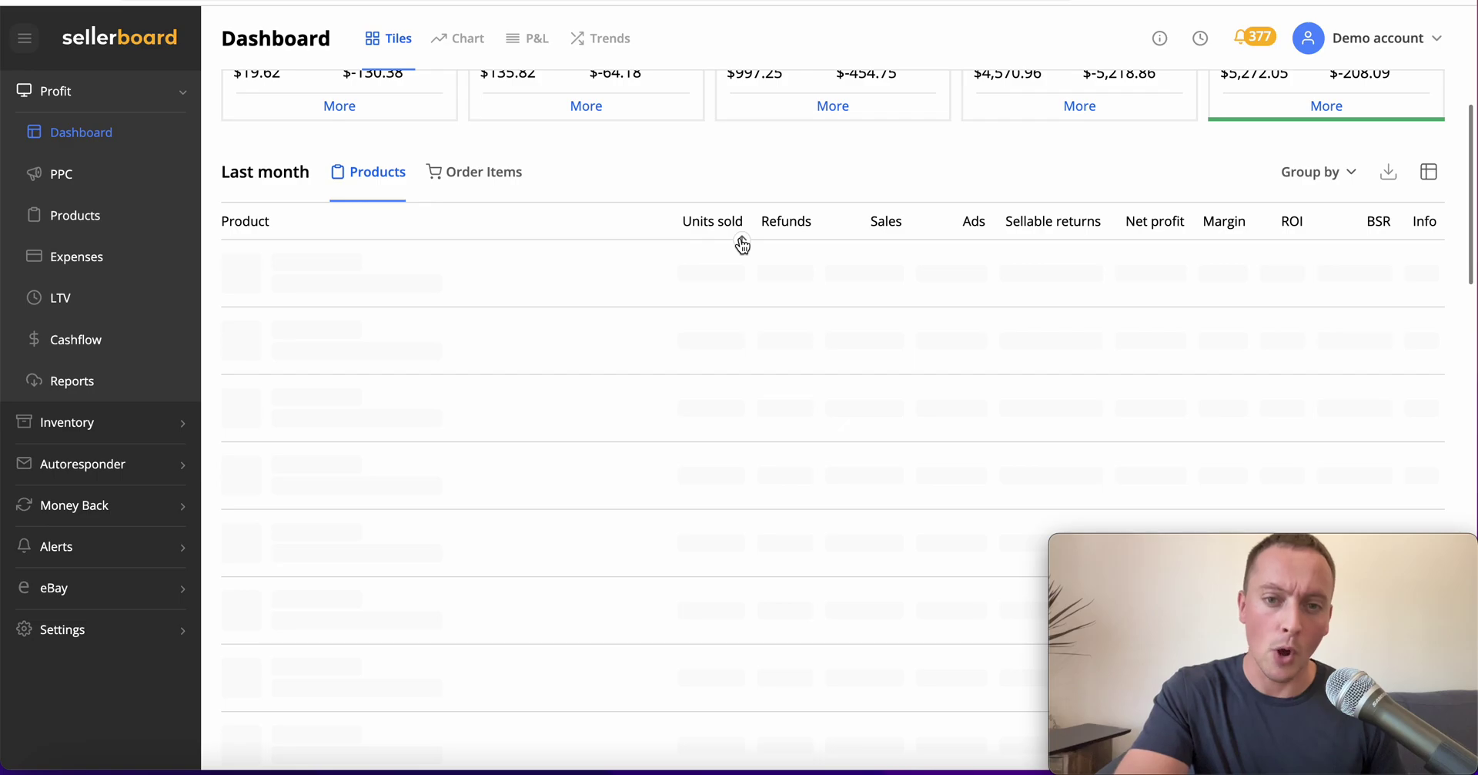
click(741, 242)
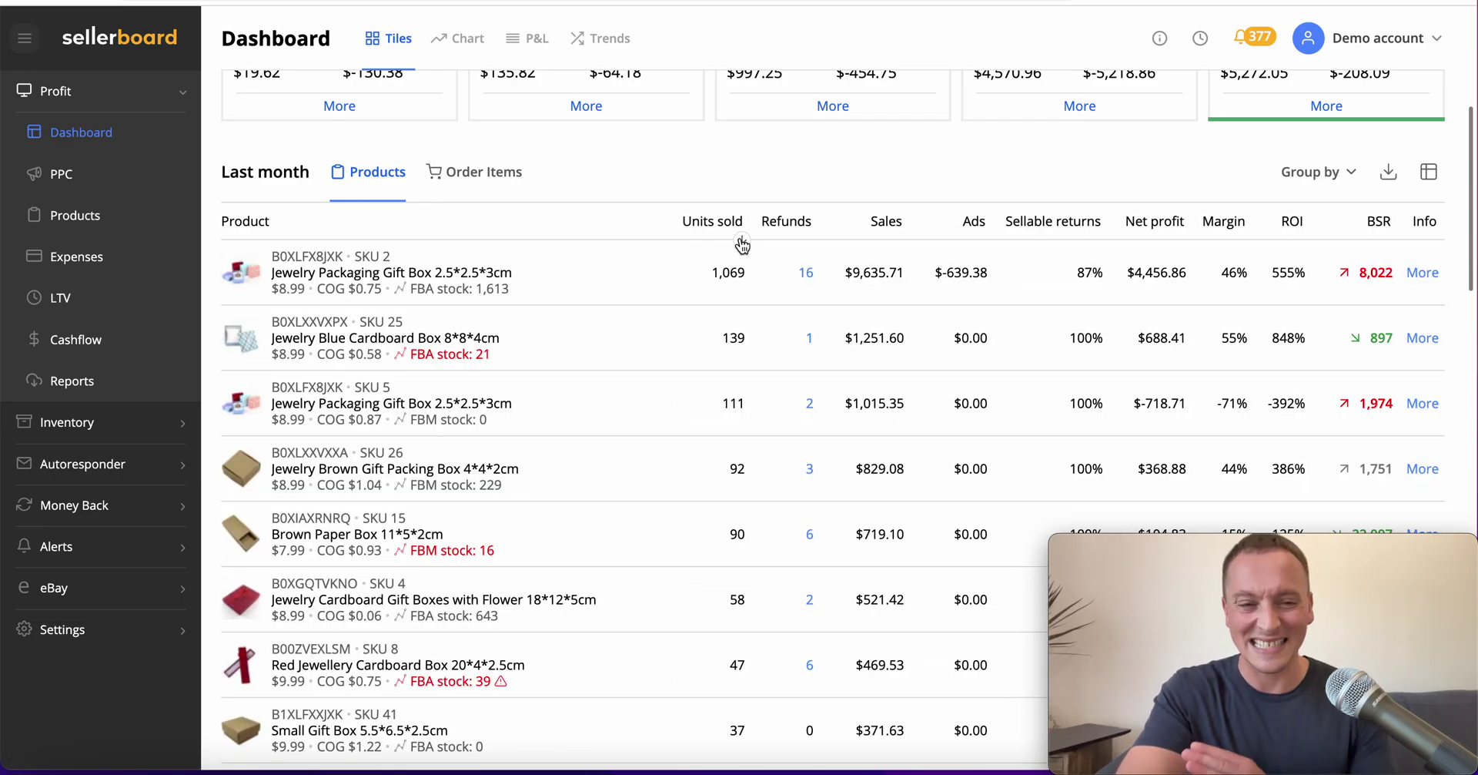
Step: Examine last month's per-product figures and the BSR comparison for the Jewelry Packaging Gift Box with SKU 2
scroll(741, 239, down, 6)
scroll(741, 239, up, 10)
scroll(676, 578, down, 4)
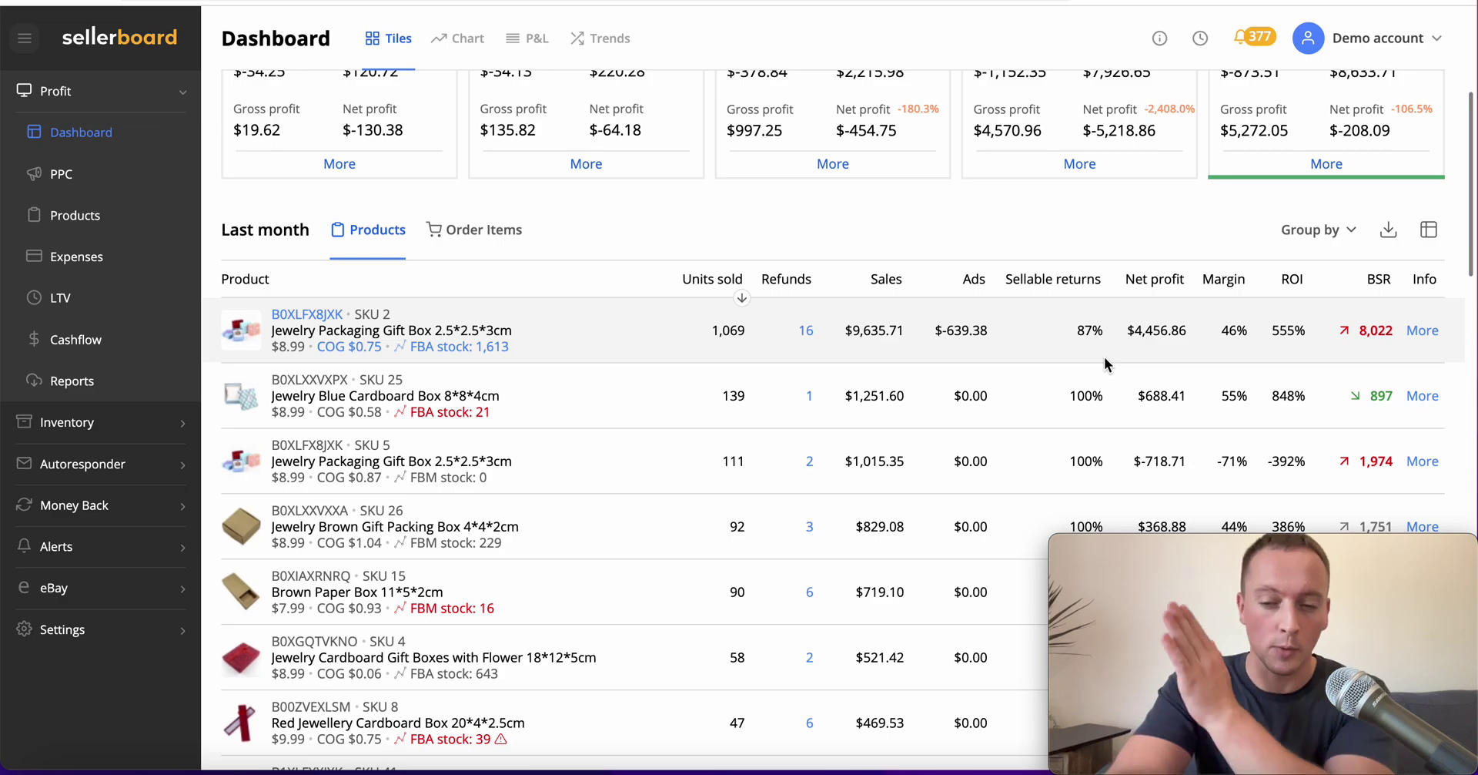
scroll(1104, 357, down, 1)
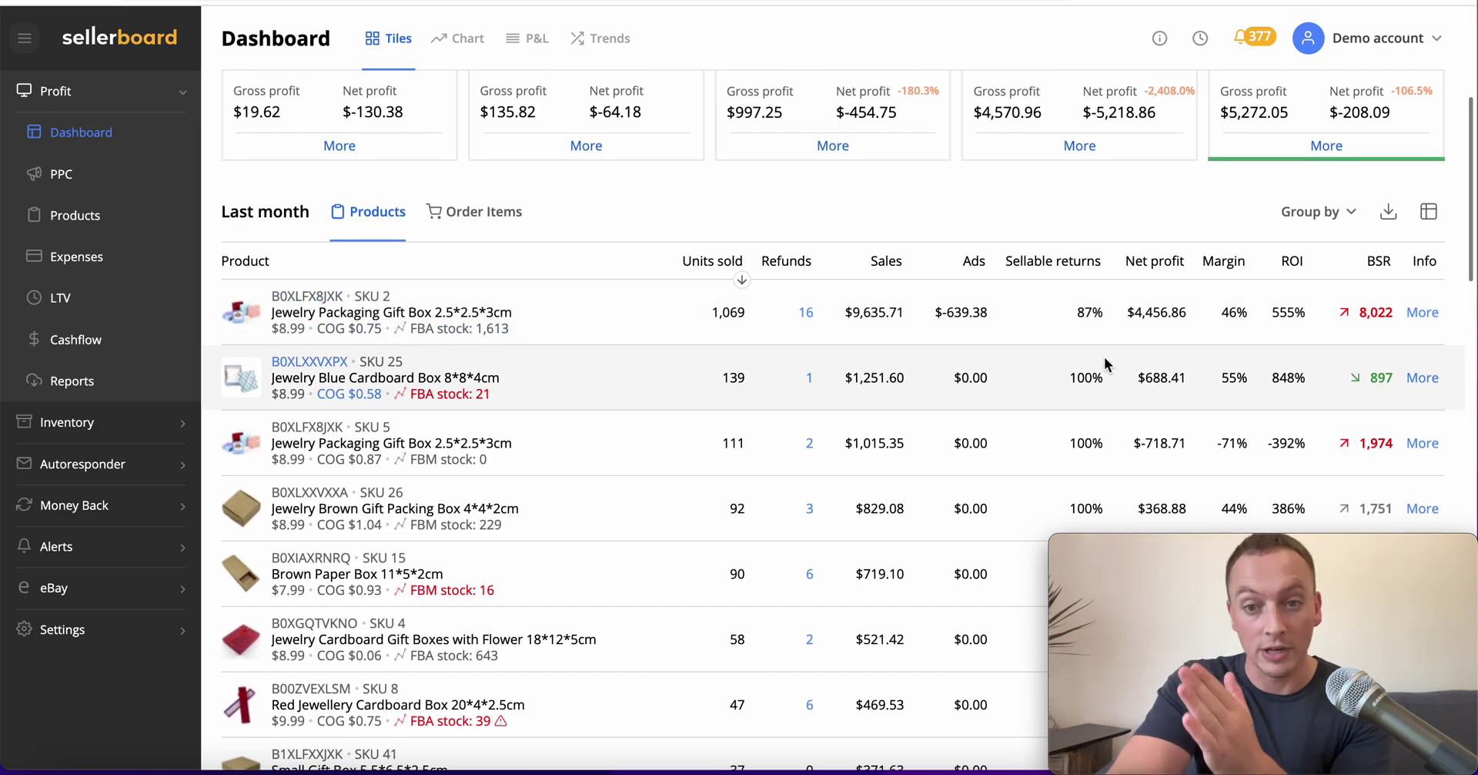
scroll(1104, 357, up, 2)
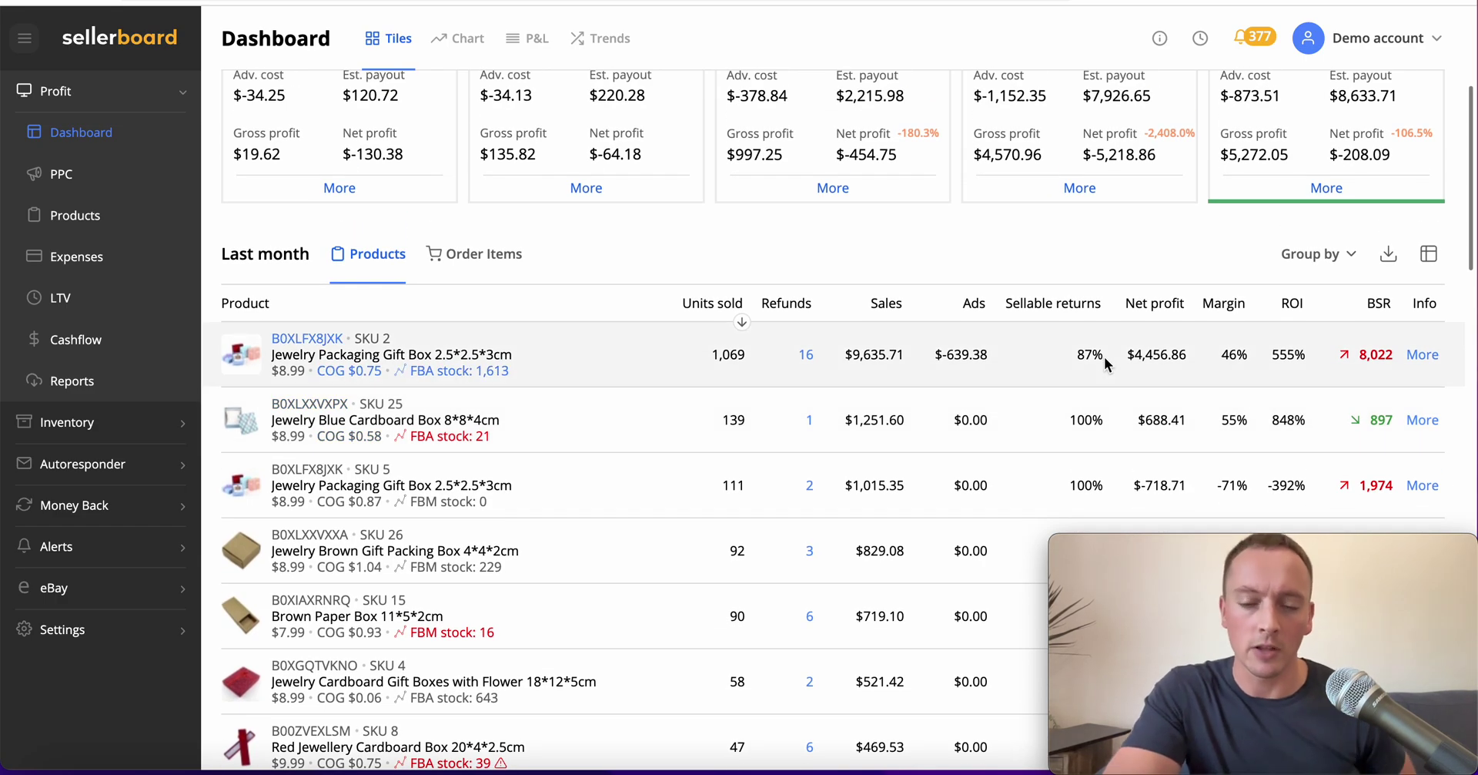
scroll(1104, 358, up, 3)
scroll(1104, 357, down, 3)
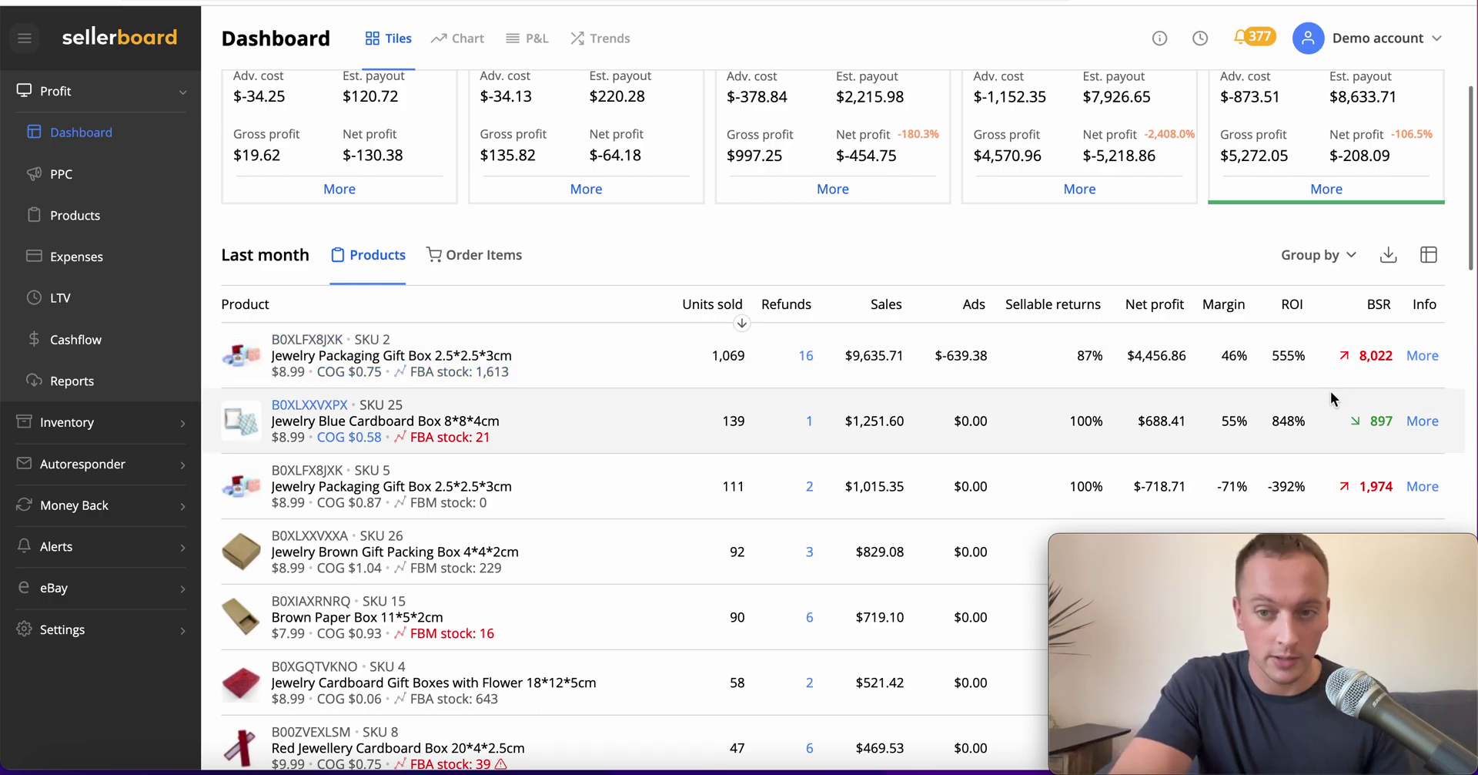
scroll(1331, 391, down, 1)
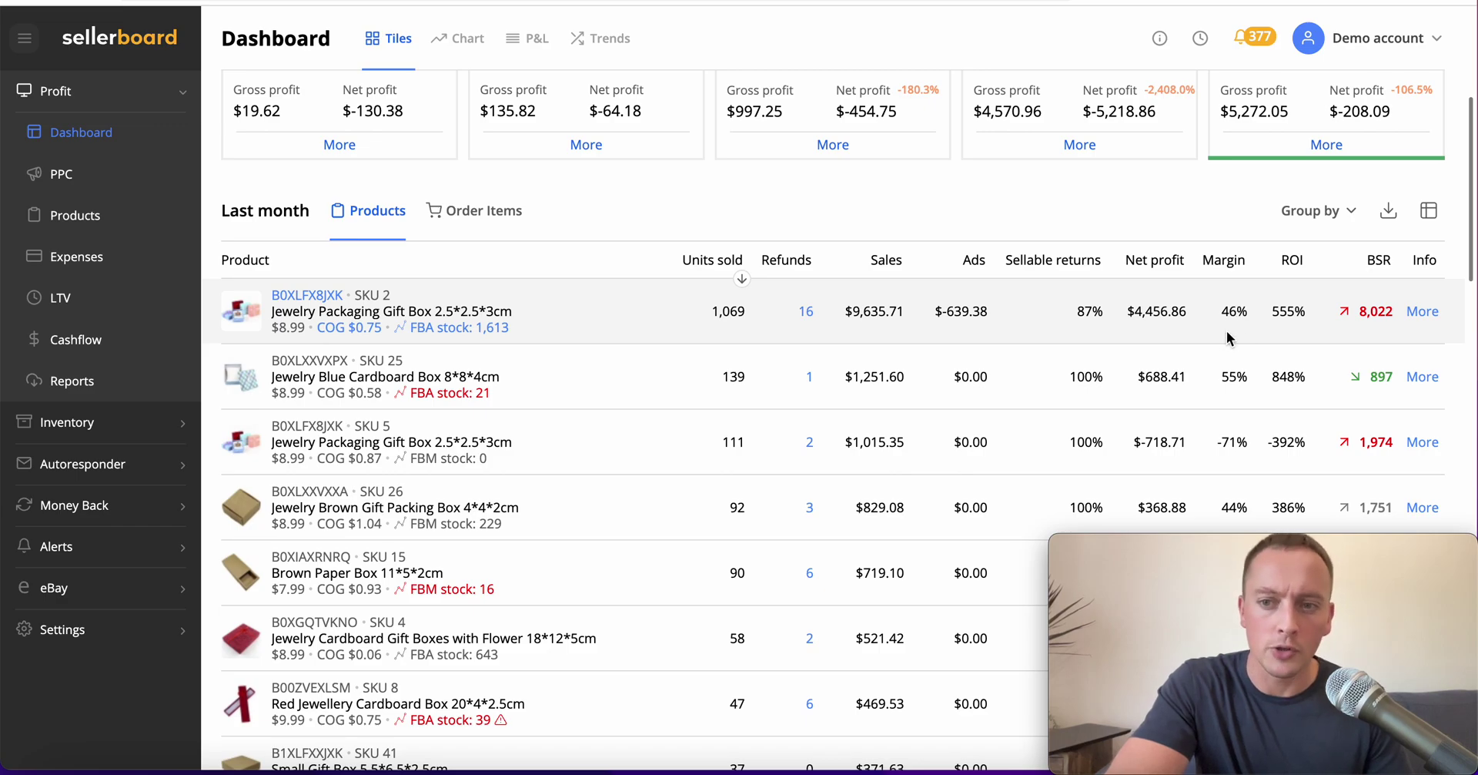
mouse_move(1386, 316)
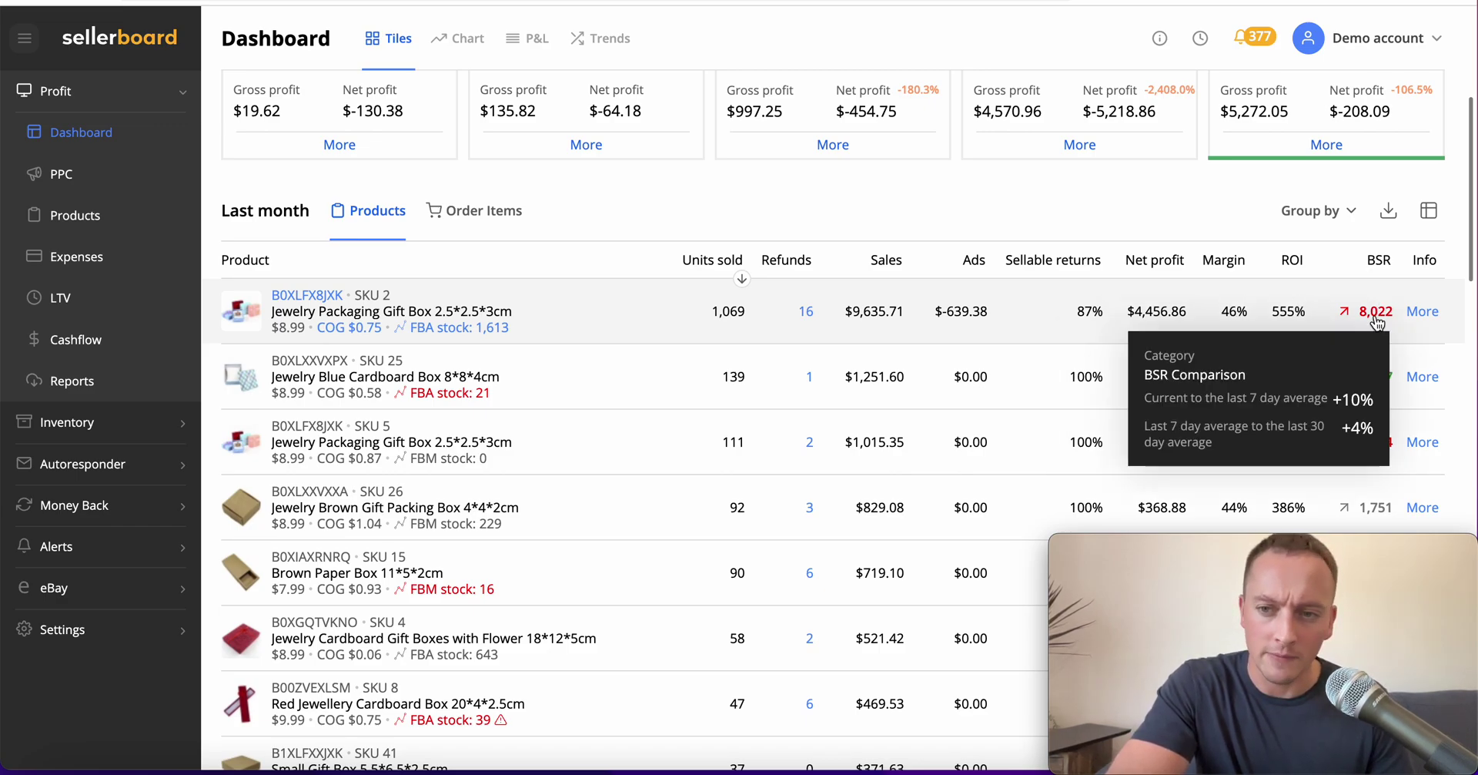
Step: Open last month's detailed breakdown for the SKU 2 Jewelry Packaging Gift Box and inspect its advertising cost components
scroll(1426, 234, down, 2)
click(1423, 225)
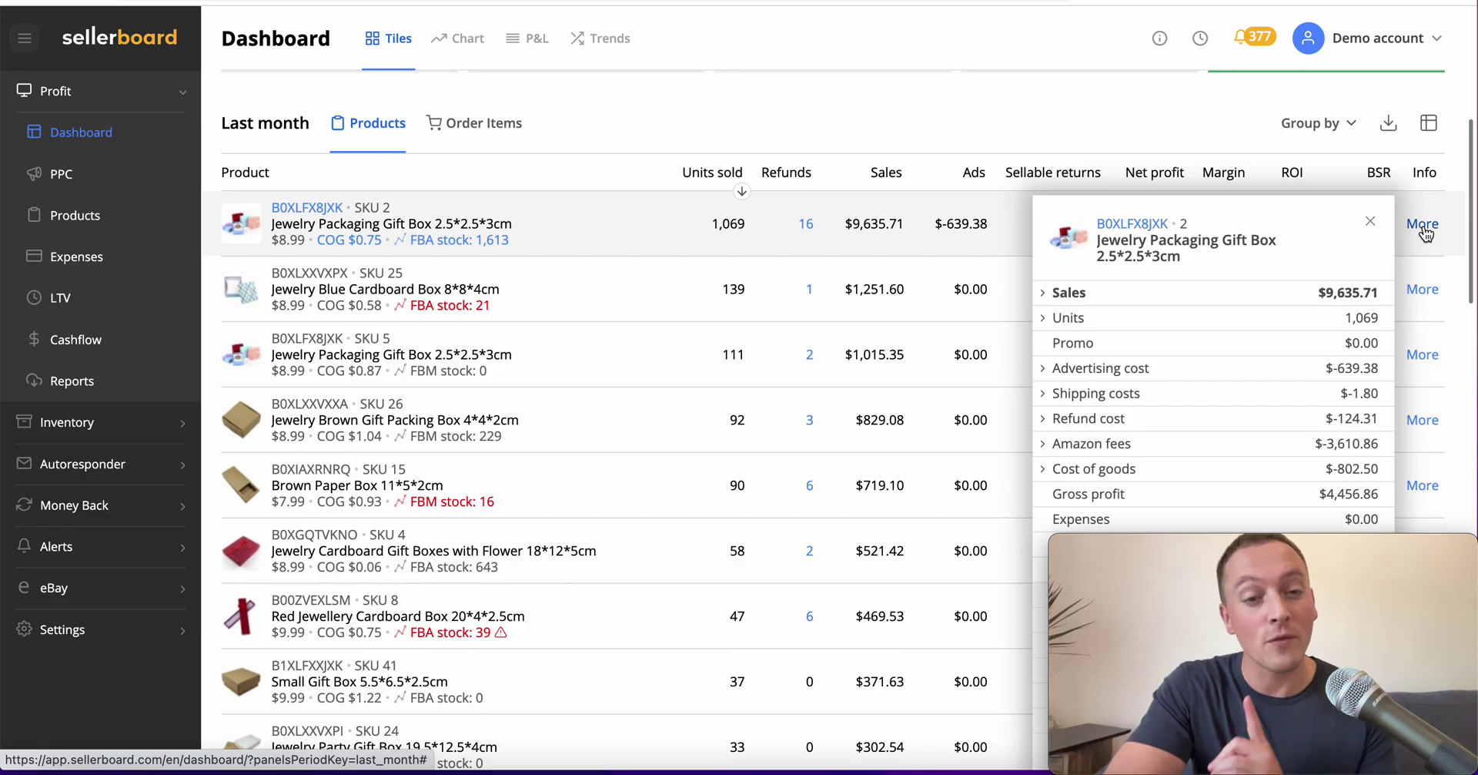
scroll(1421, 223, down, 4)
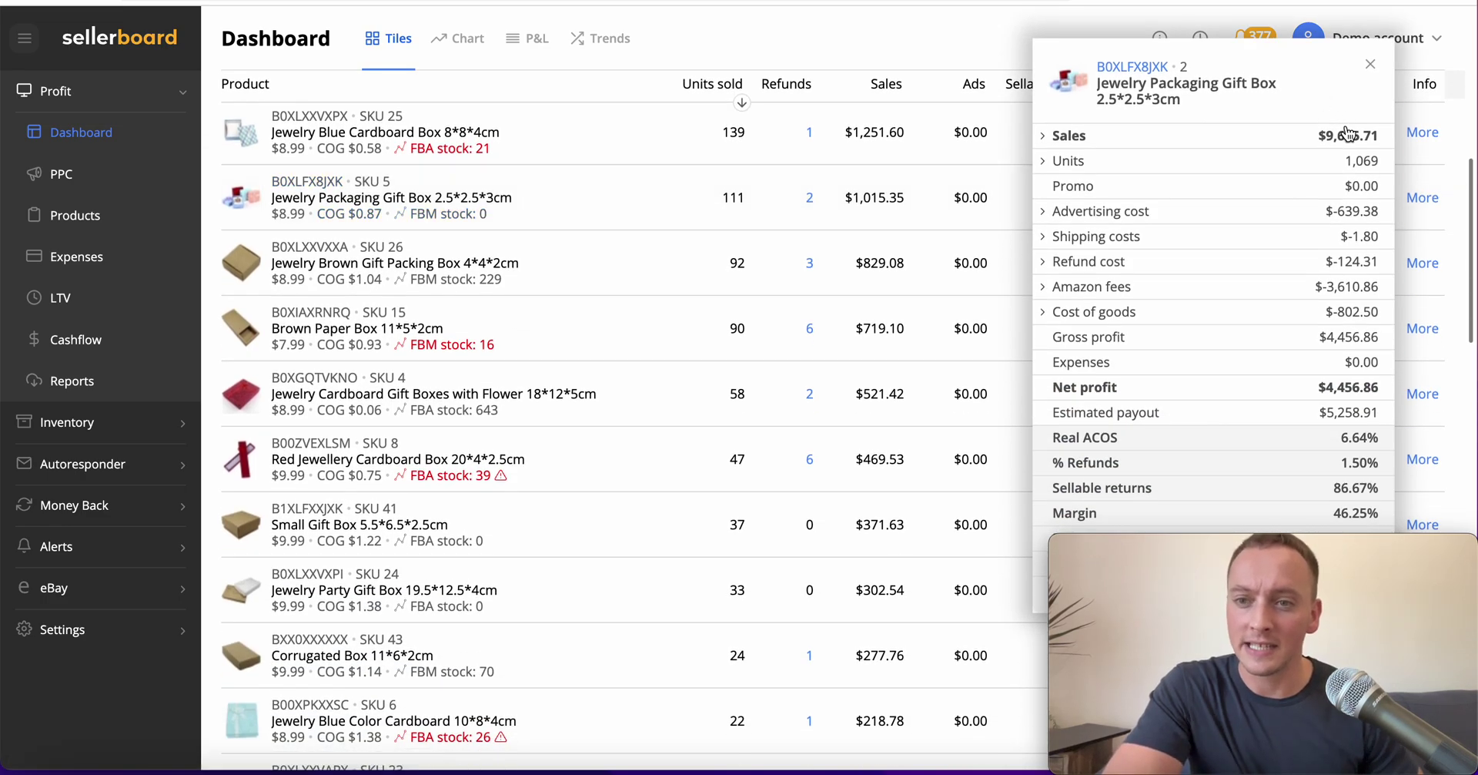
click(1183, 219)
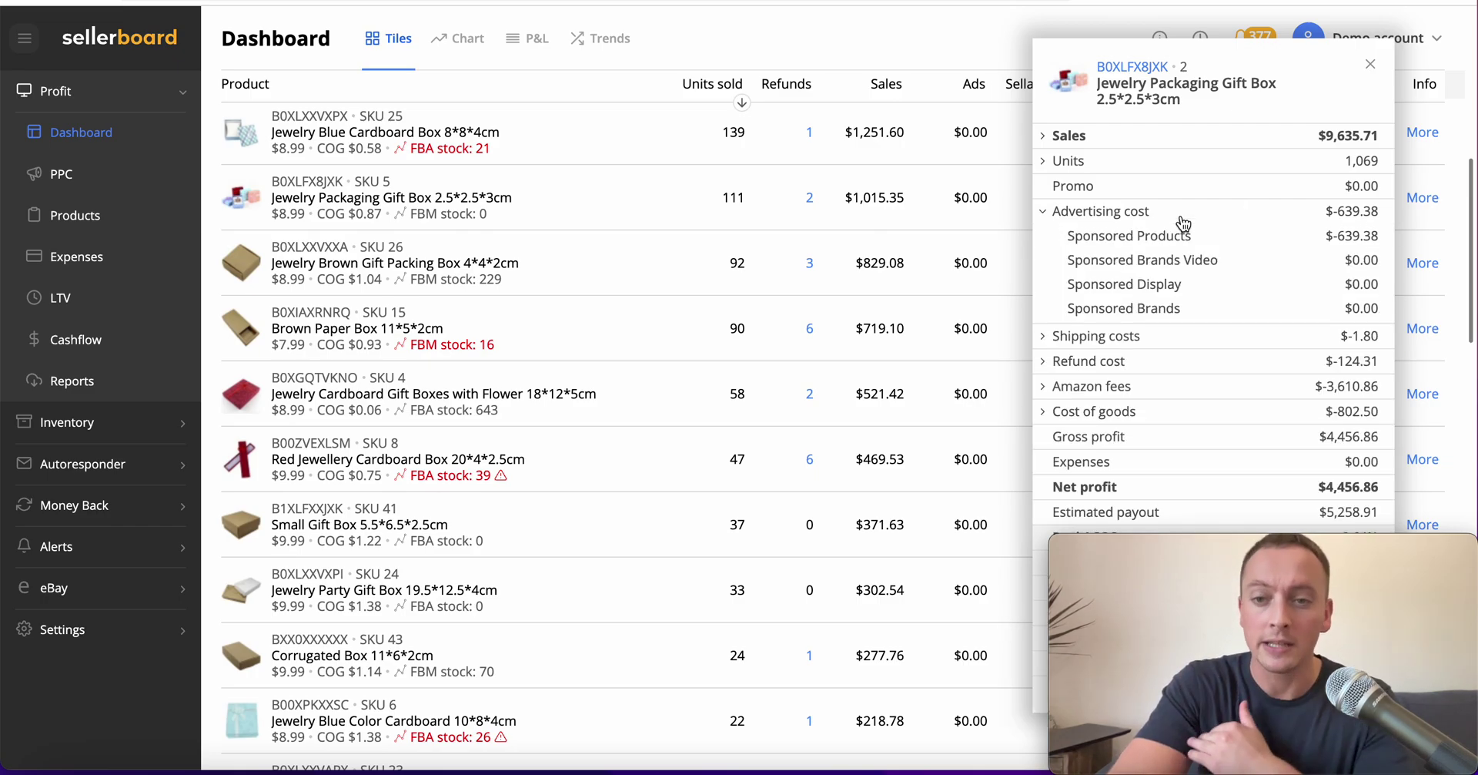
click(1183, 218)
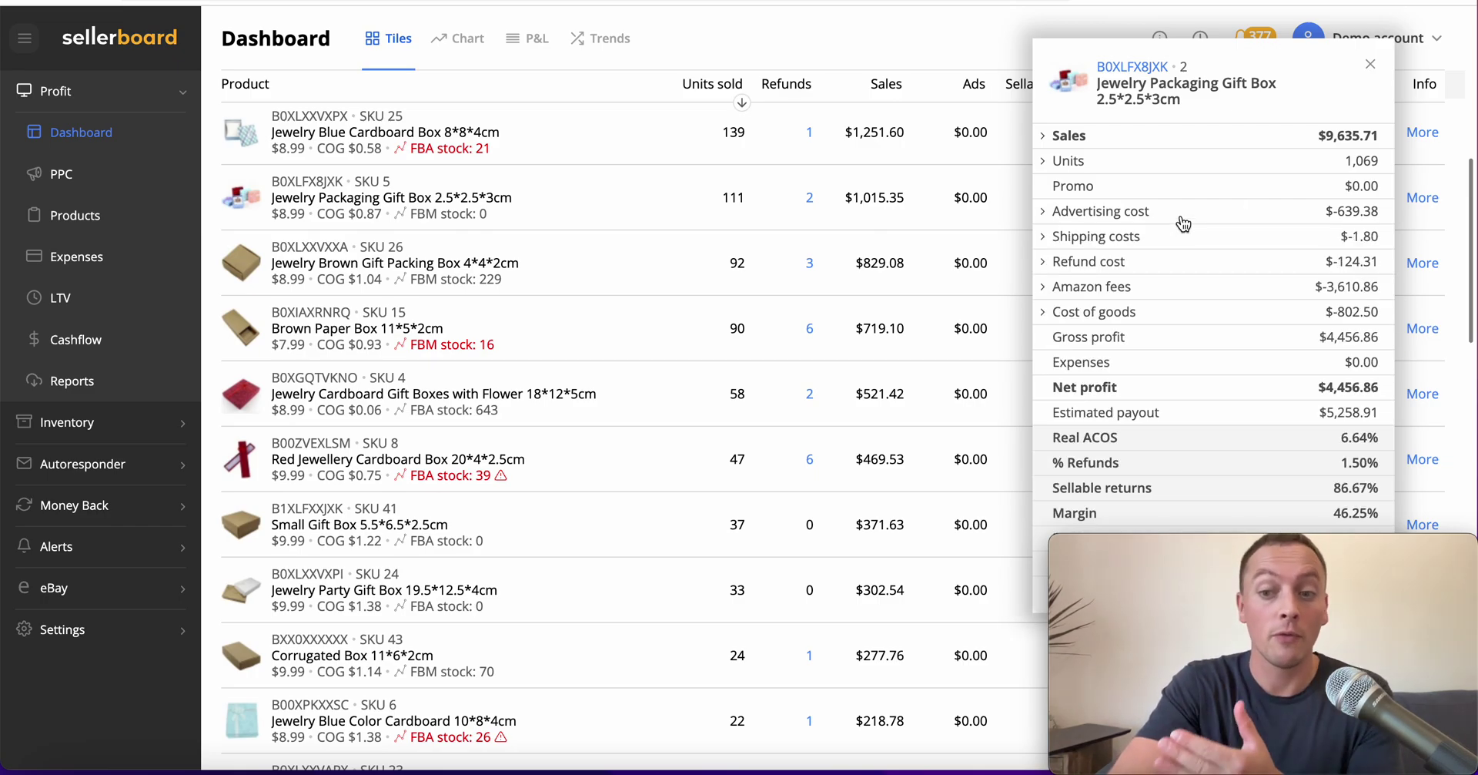
Step: Inspect the Amazon fee components in the detailed breakdown of the SKU 2 Jewelry Packaging Gift Box, and close the breakdown
mouse_move(1144, 243)
scroll(1144, 244, down, 1)
click(1093, 208)
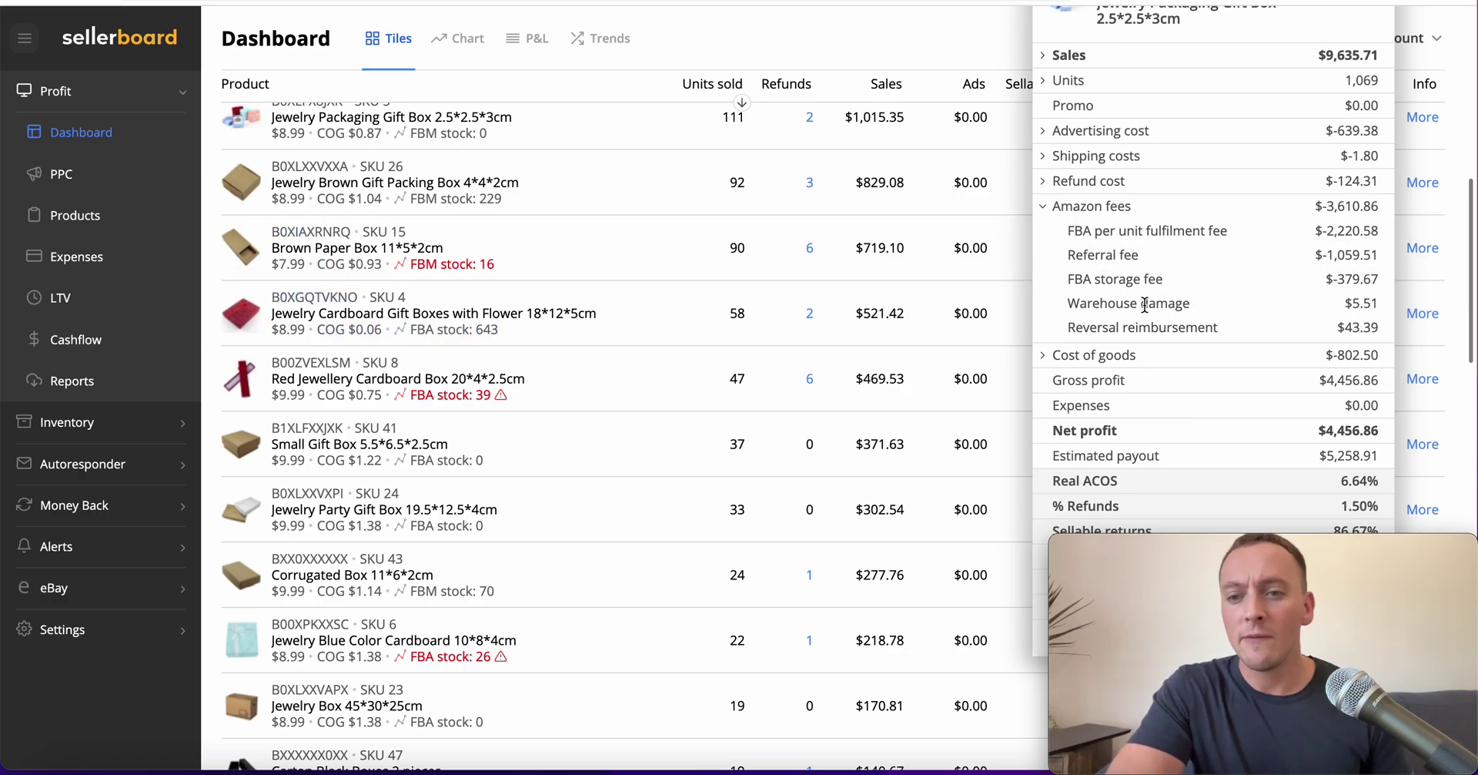
mouse_move(1099, 268)
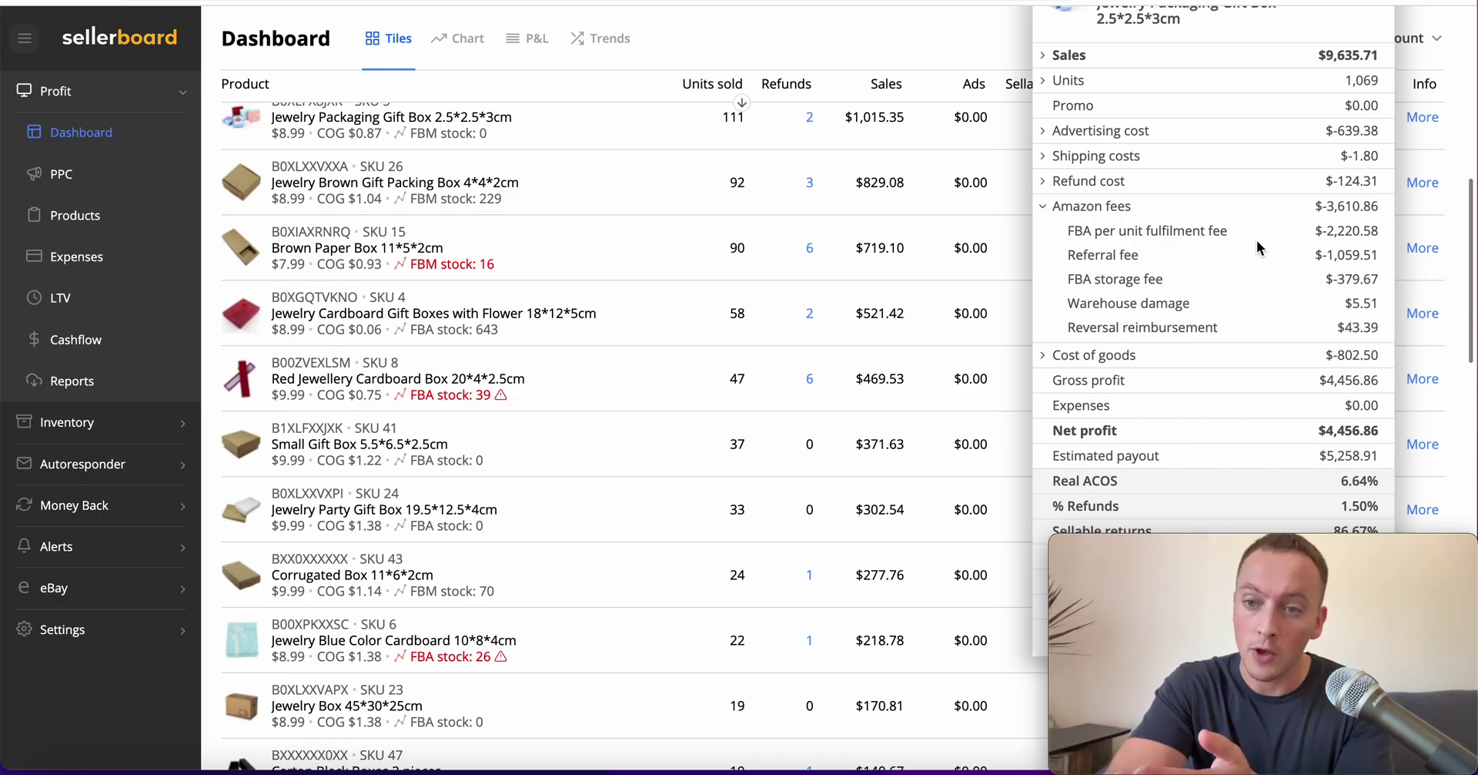
mouse_move(1206, 234)
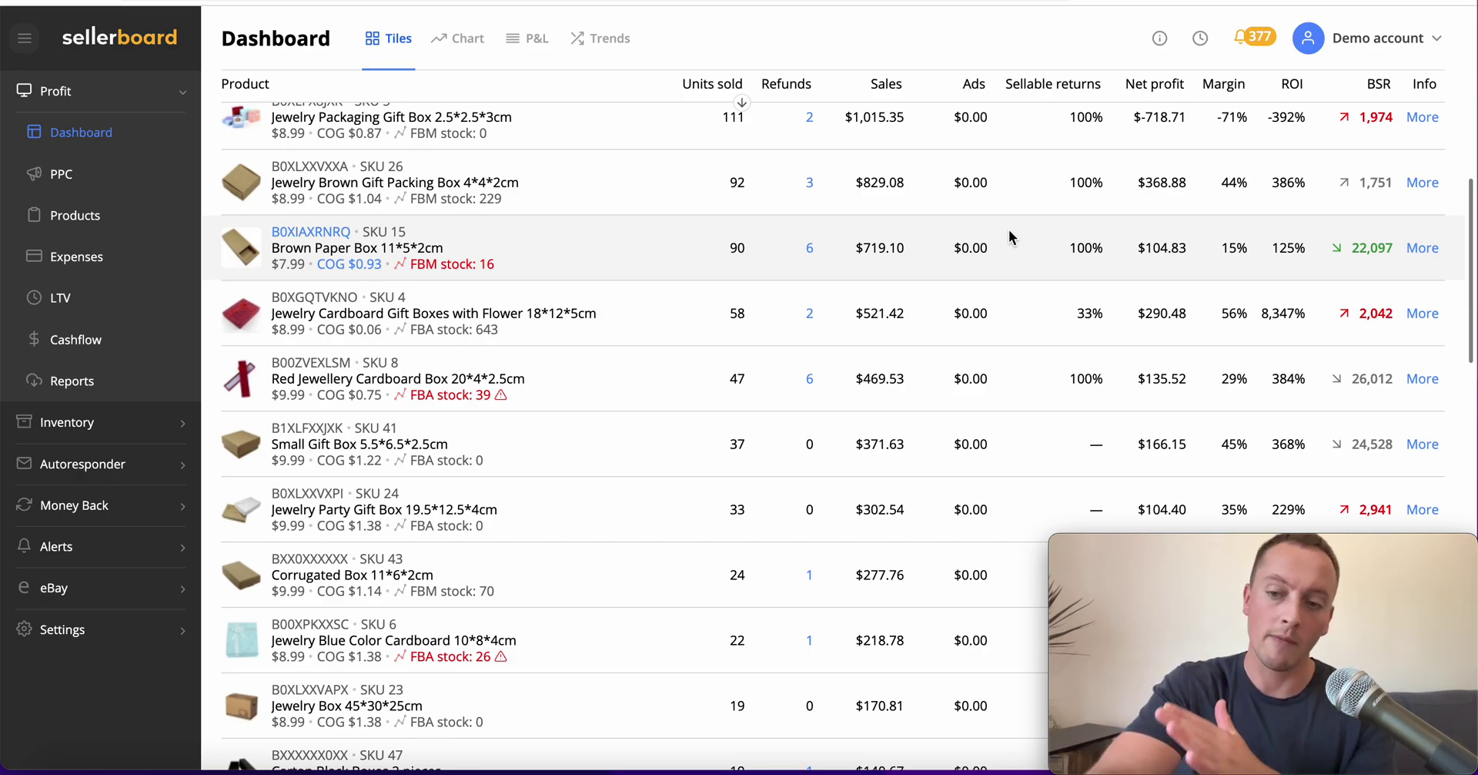
Step: Open the Products page and examine each product's cost of goods, COGS type, FBM shipping cost and profit per unit
scroll(1008, 229, up, 10)
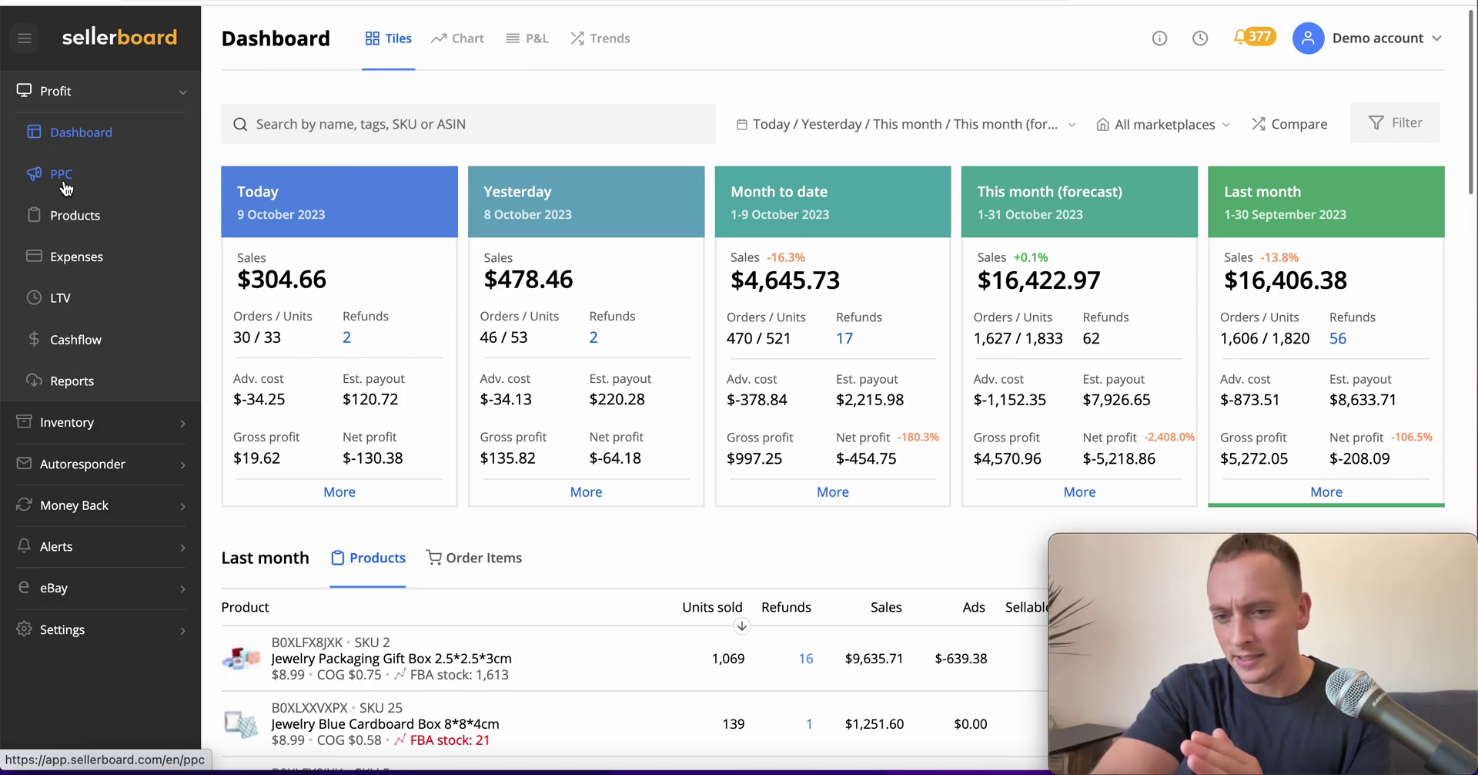
click(110, 214)
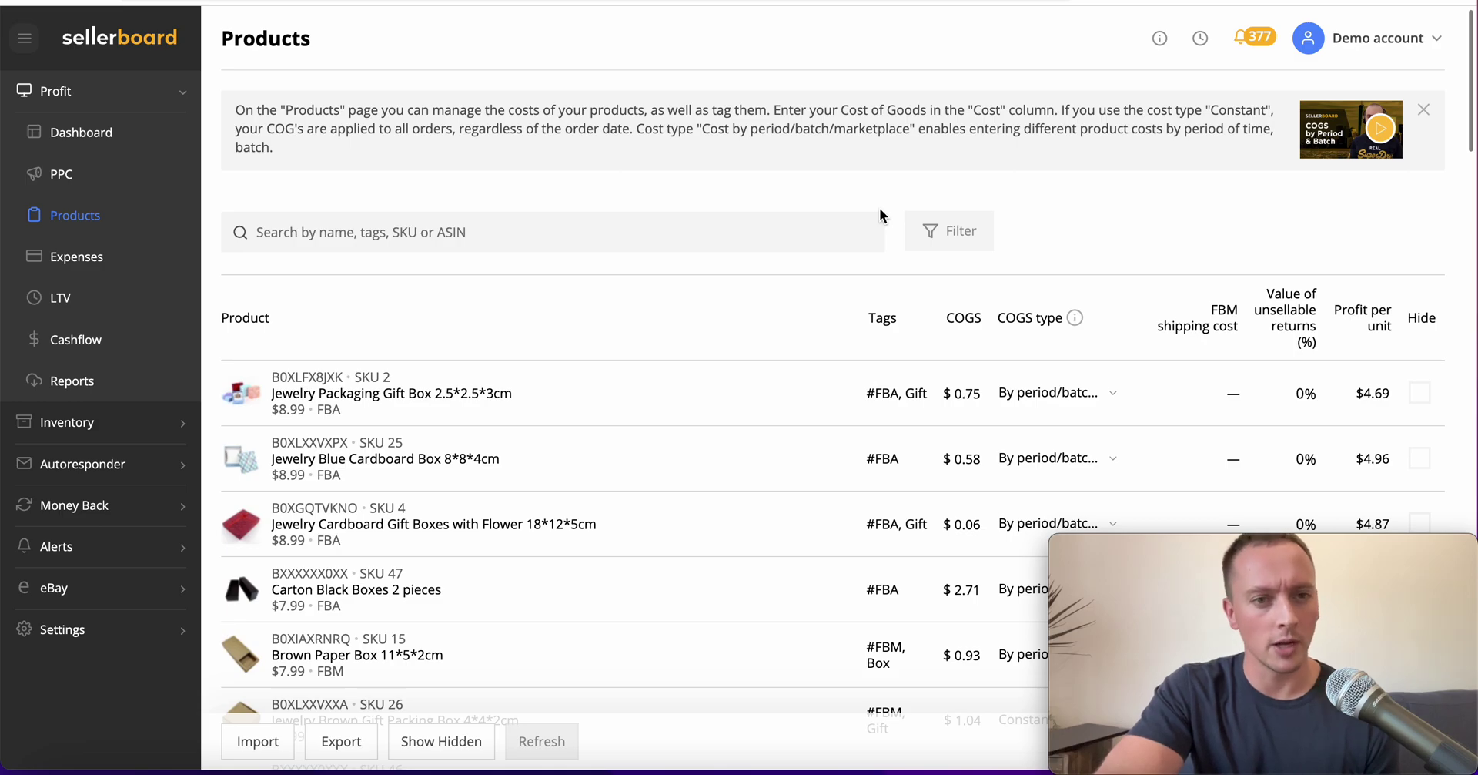
scroll(880, 206, down, 3)
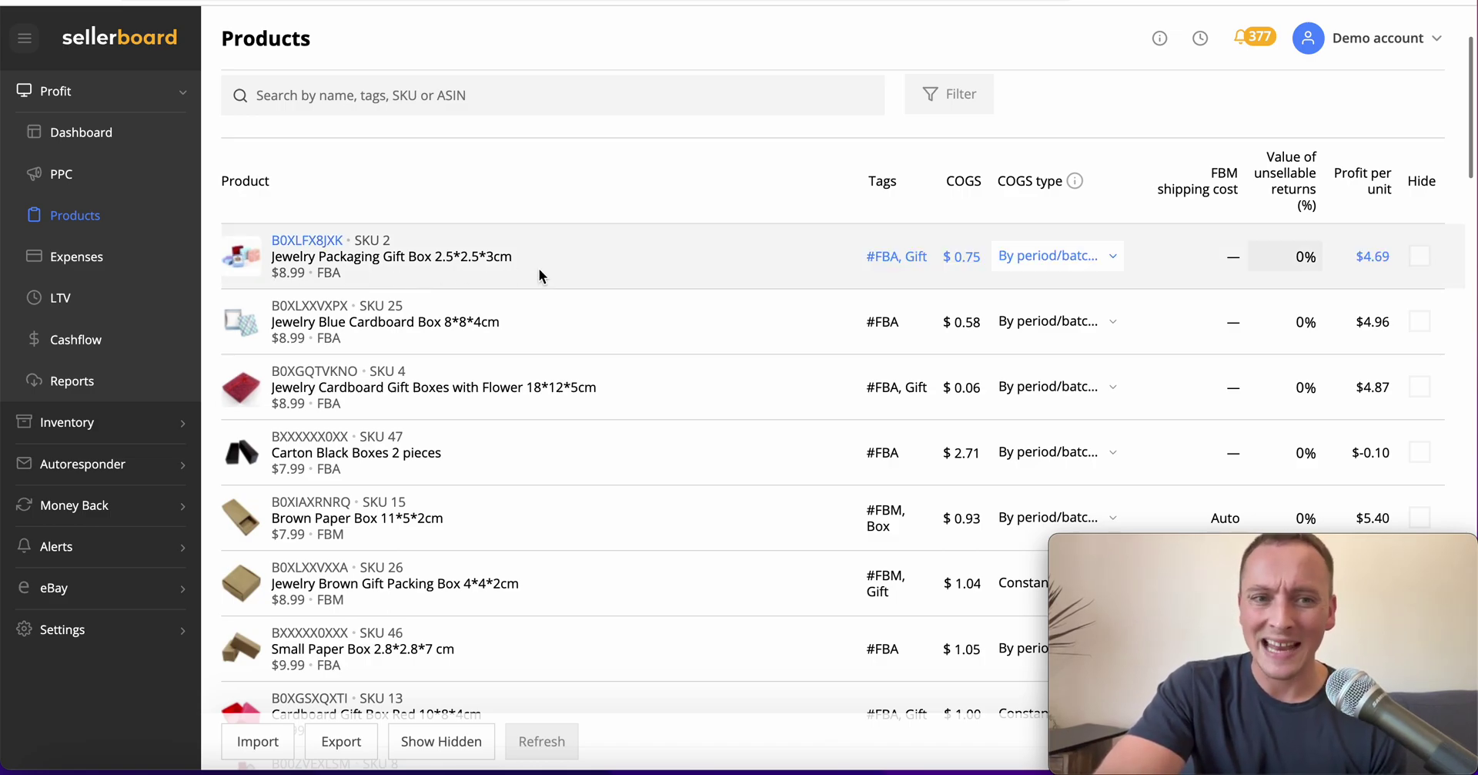
scroll(540, 254, up, 2)
scroll(723, 304, down, 2)
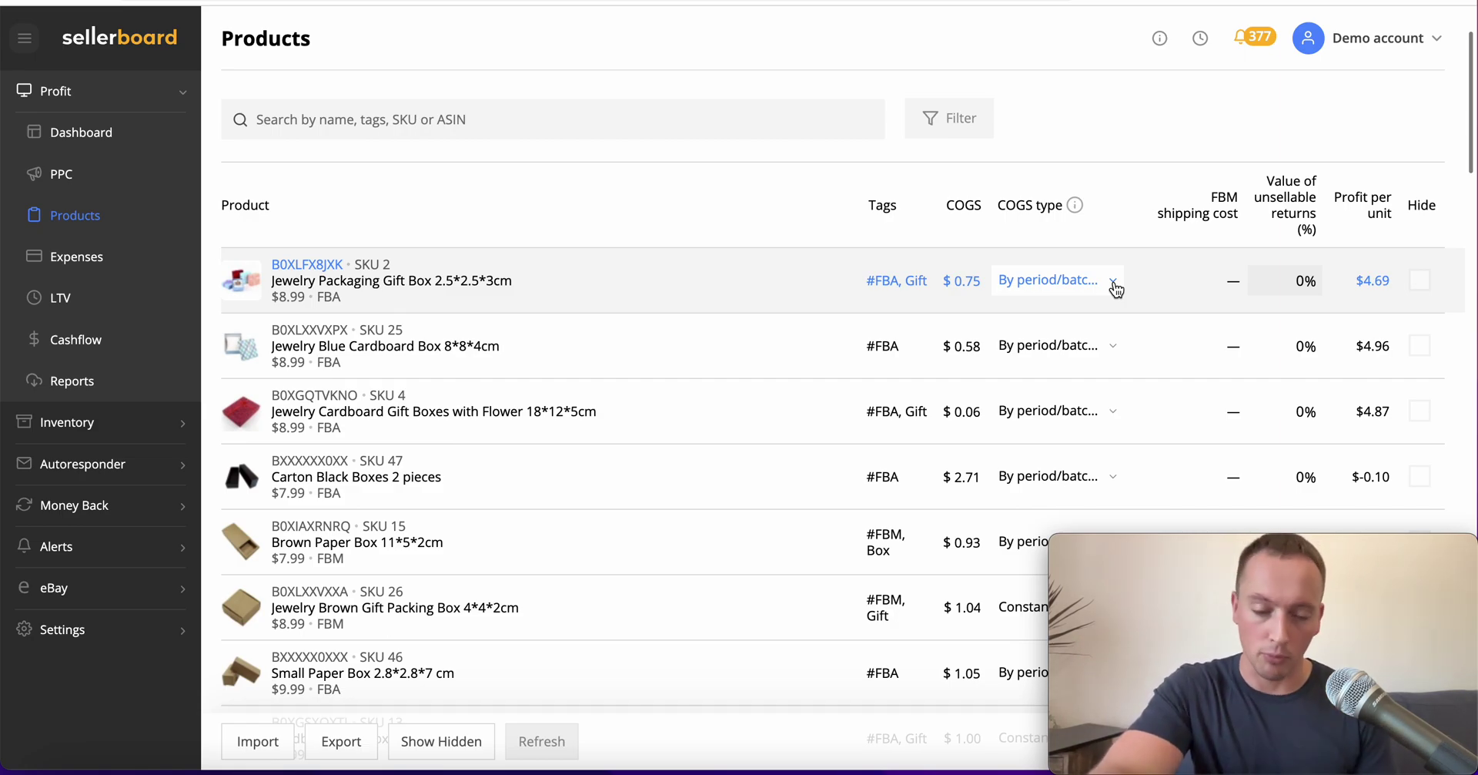
scroll(1117, 289, down, 1)
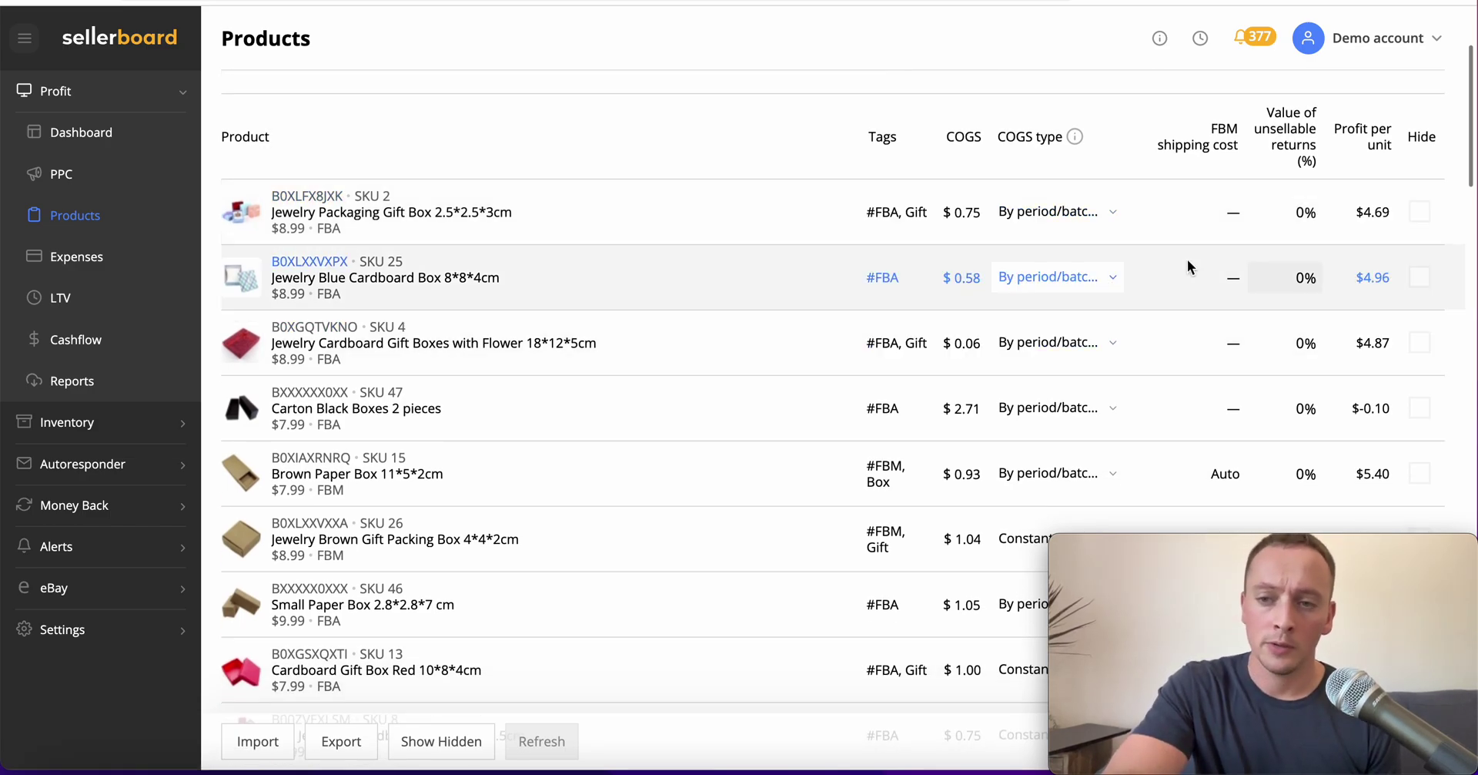
click(1378, 229)
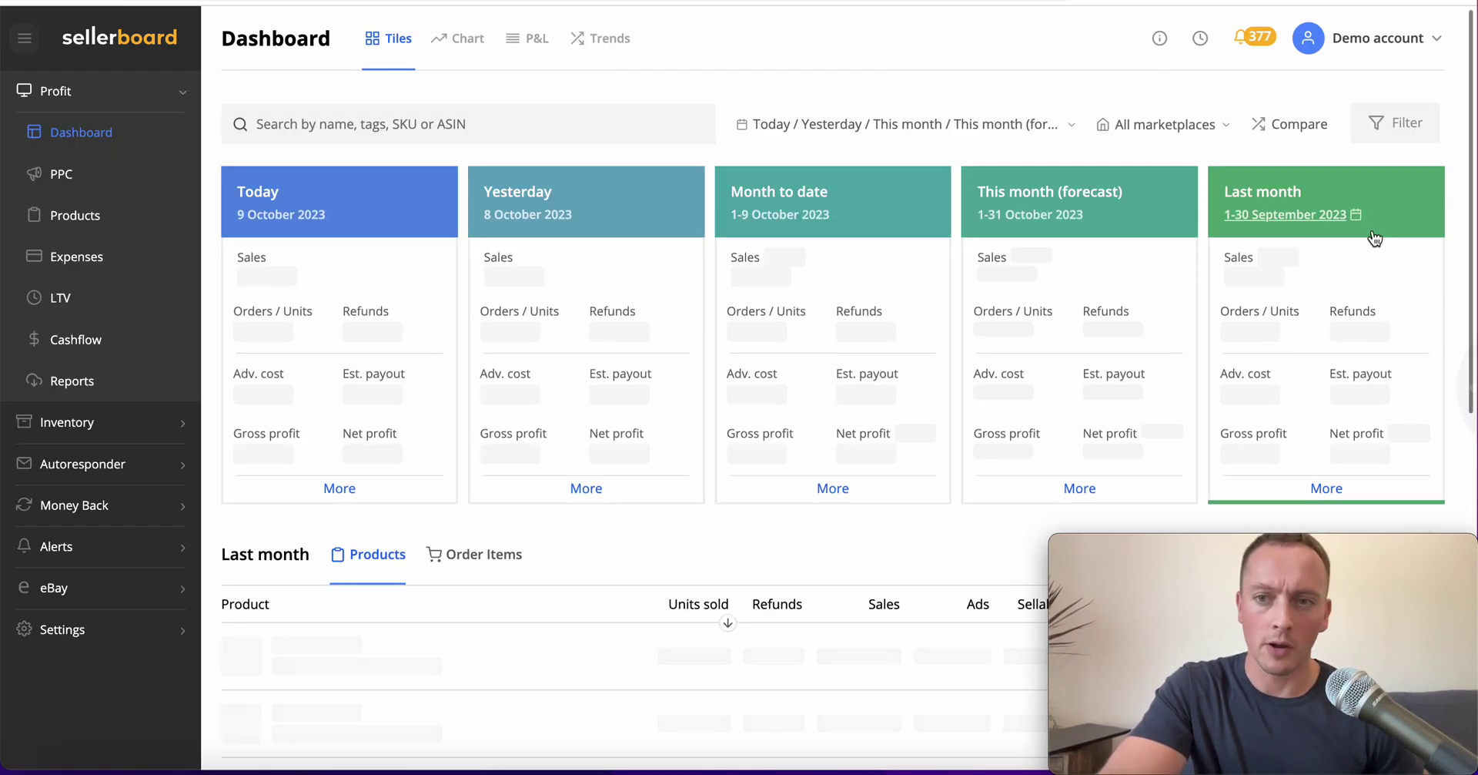
key(alt+Left)
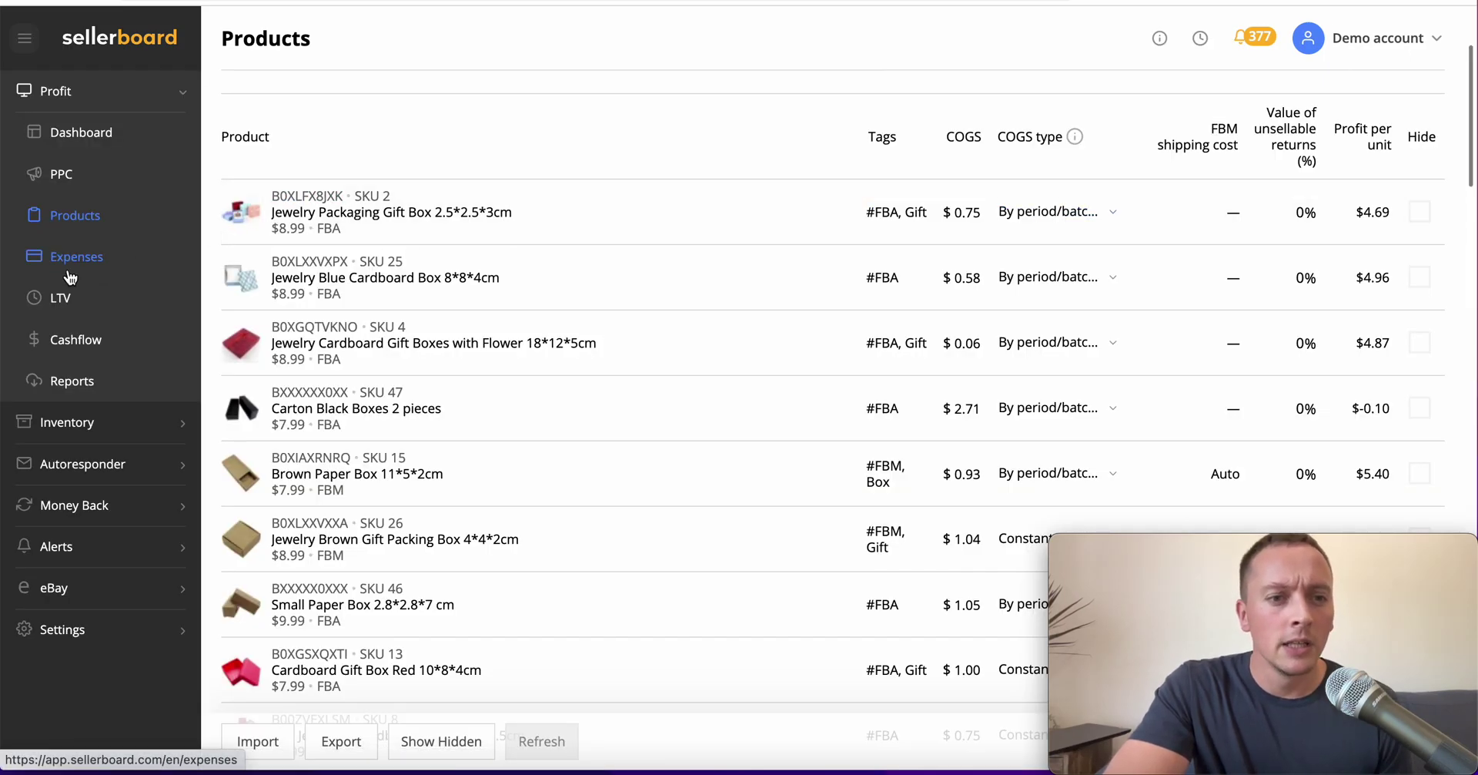
Step: Open the Expenses page and look through the recorded indirect costs, such as subscriptions, rent, tax consultant and warehouse
mouse_move(244, 273)
key(alt+Left)
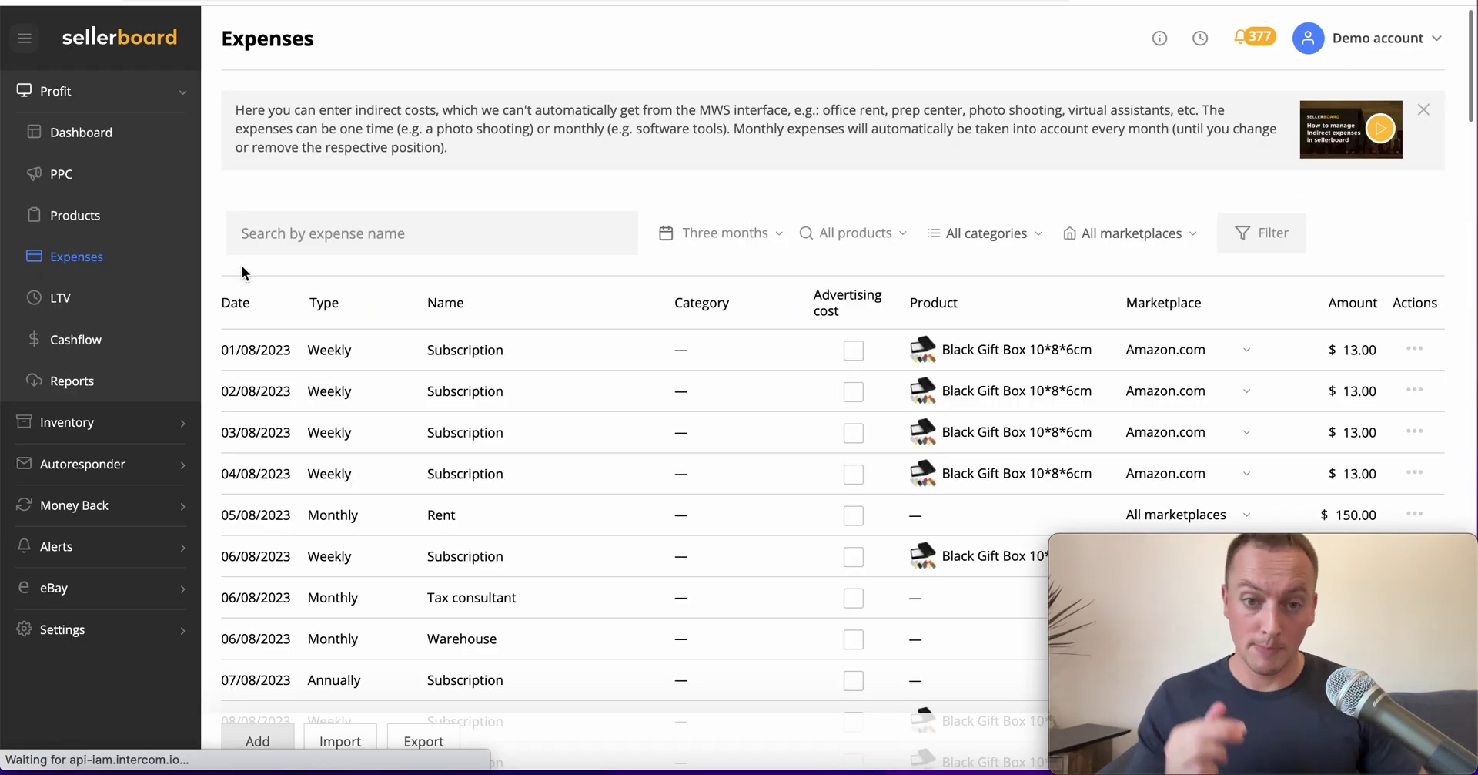
scroll(633, 415, down, 5)
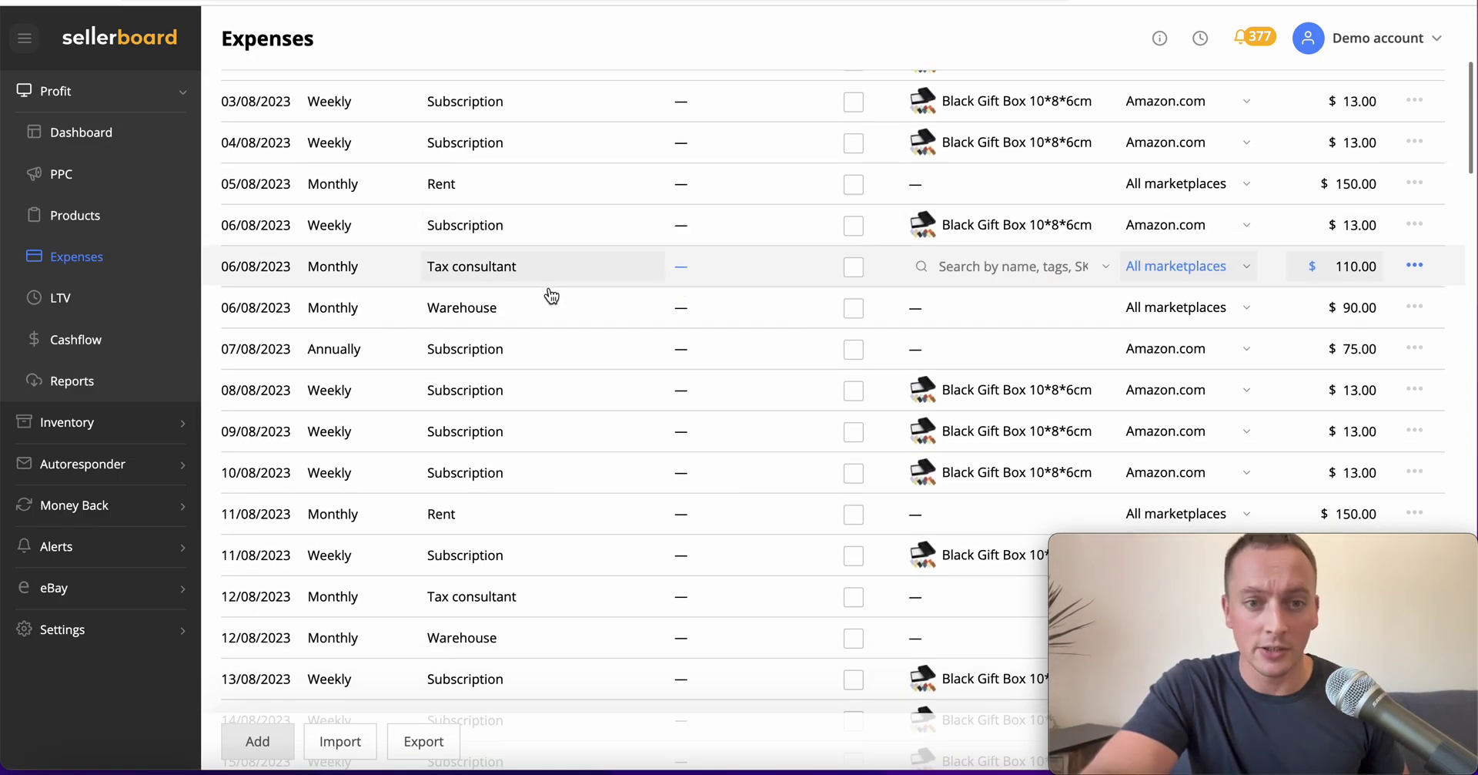
scroll(562, 296, up, 5)
Step: Return to the Dashboard, inspect the expense components in the Last month breakdown, and close the breakdown
click(116, 133)
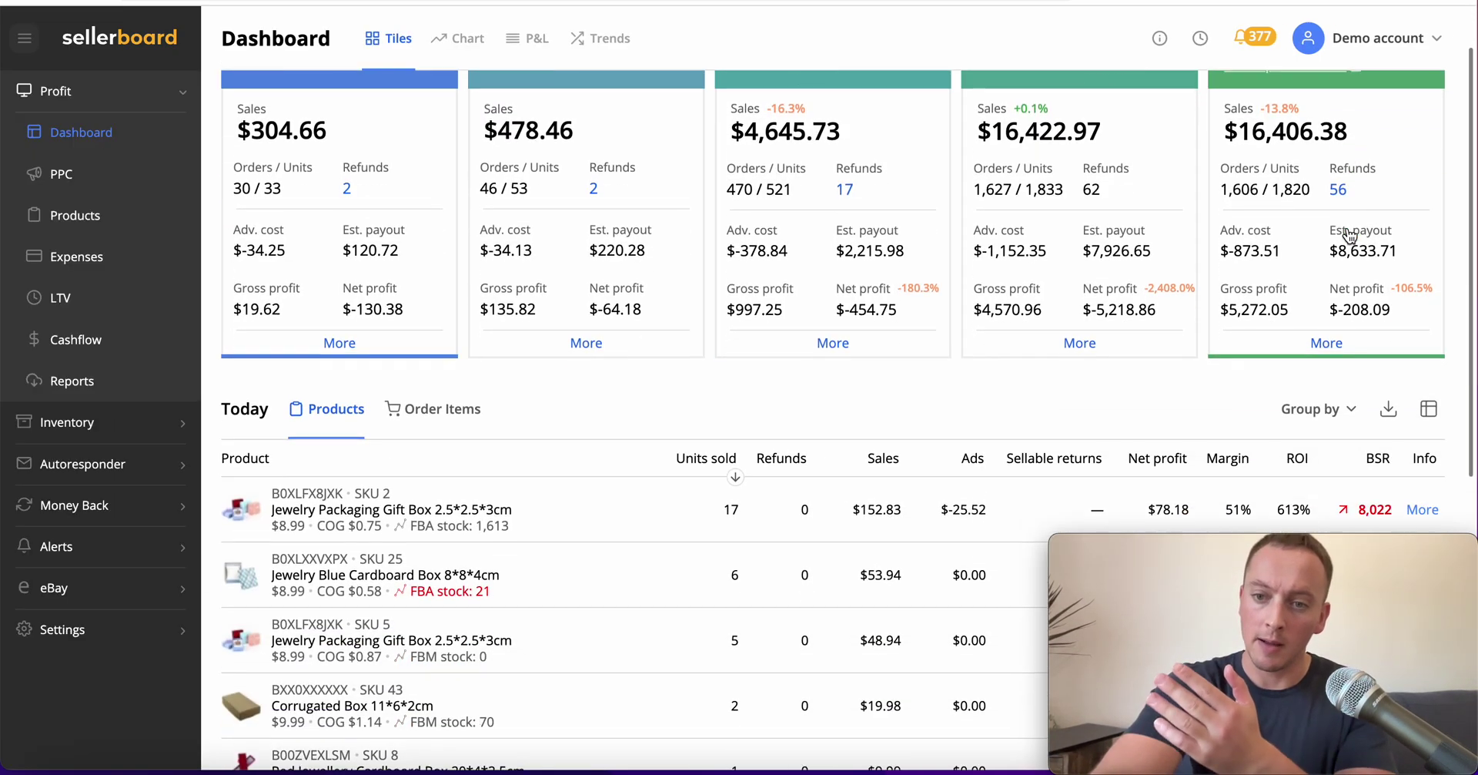
click(1325, 339)
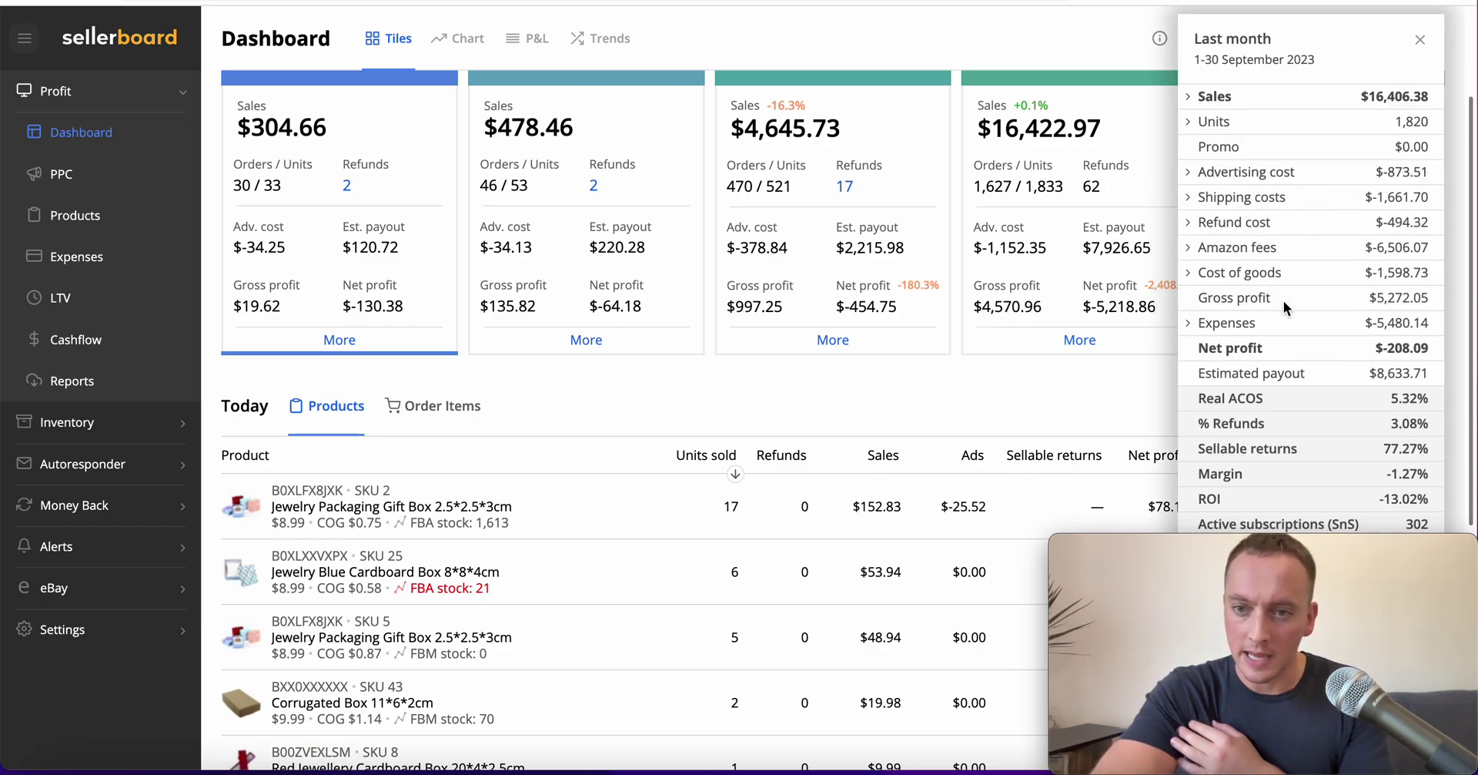
scroll(1258, 321, down, 1)
scroll(1263, 317, up, 2)
scroll(1267, 314, down, 2)
click(1226, 315)
scroll(1305, 427, down, 1)
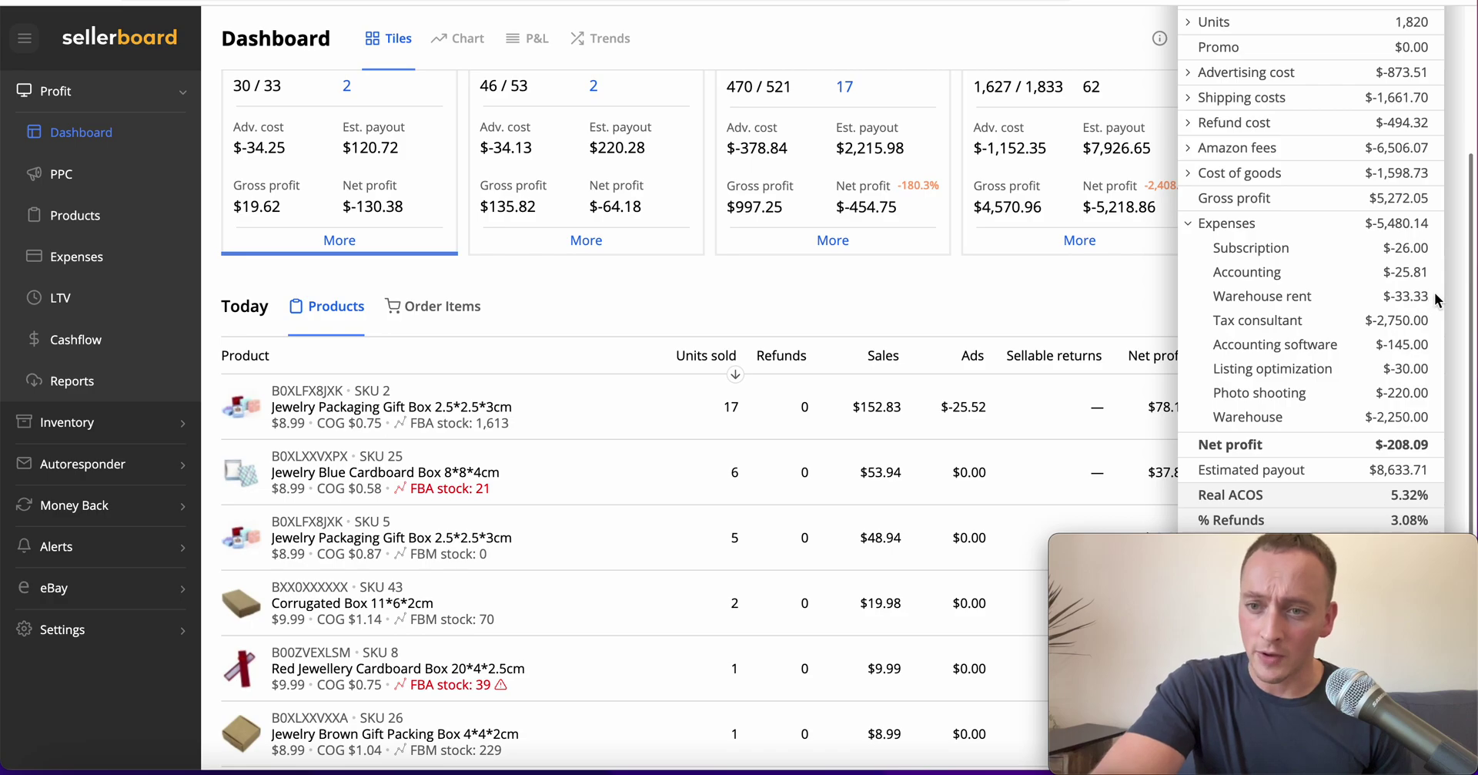
click(870, 298)
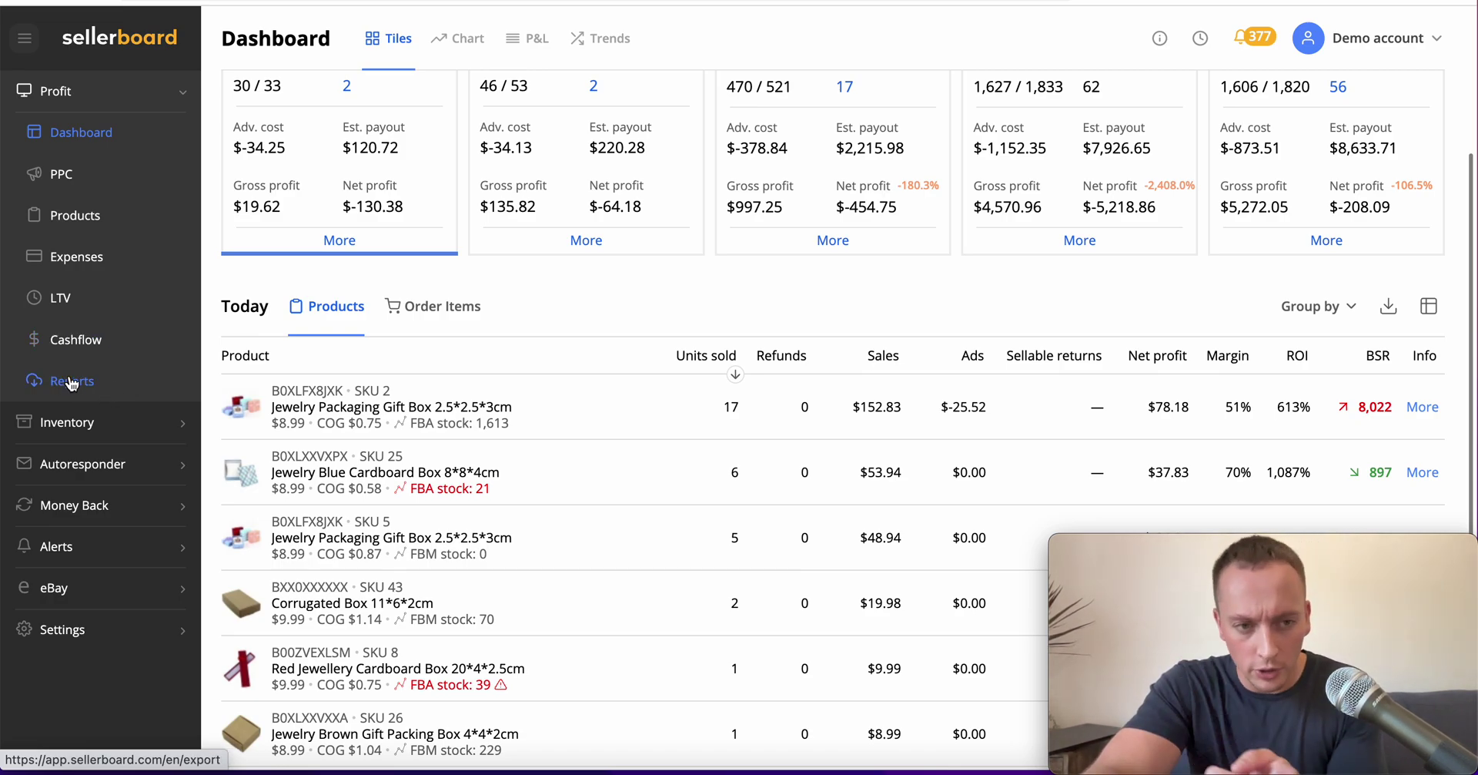
Step: Open the FBA Shipments page in the Inventory section and check the received-unit percentages, statuses and the closed shipment dated 22/08/2022
scroll(531, 256, up, 4)
scroll(551, 256, down, 1)
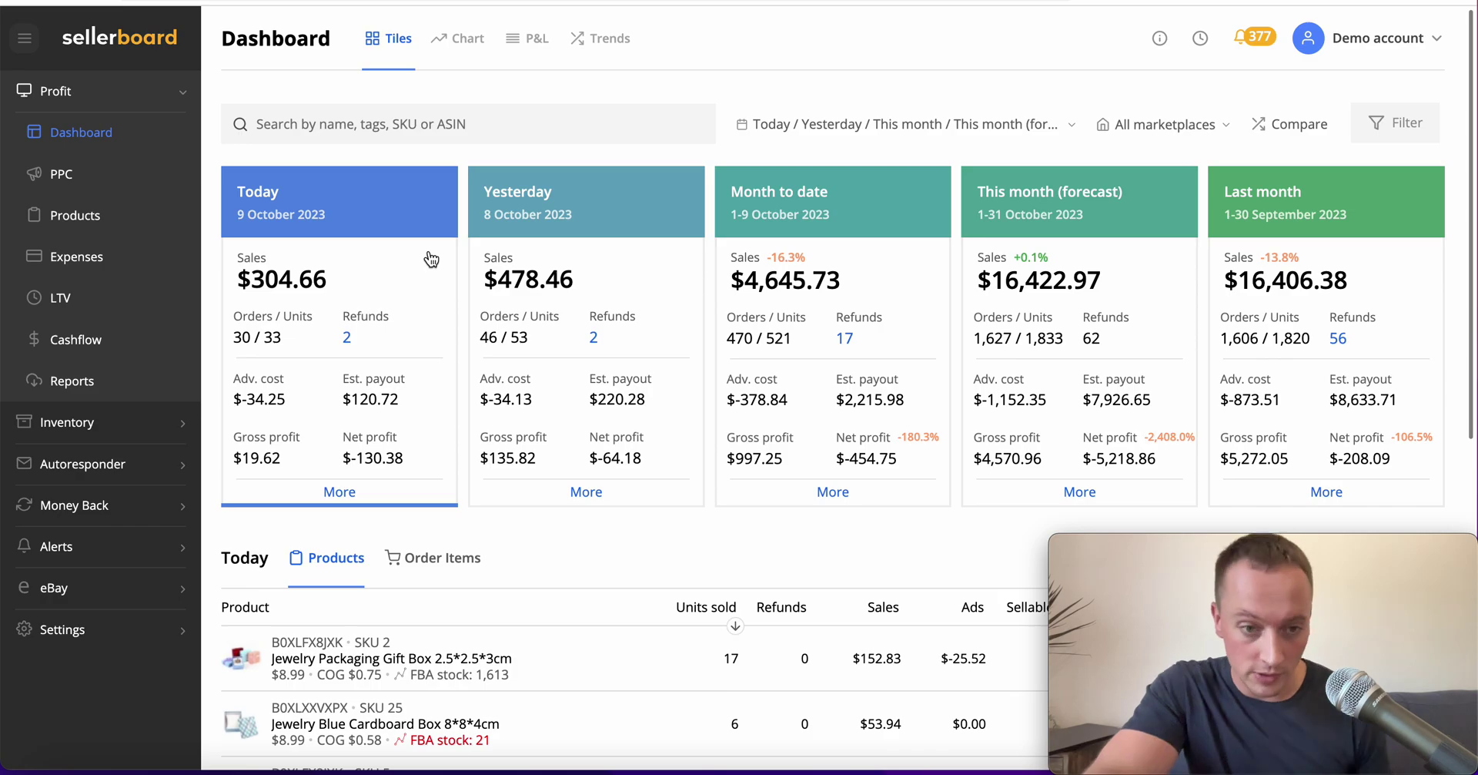
scroll(431, 260, down, 2)
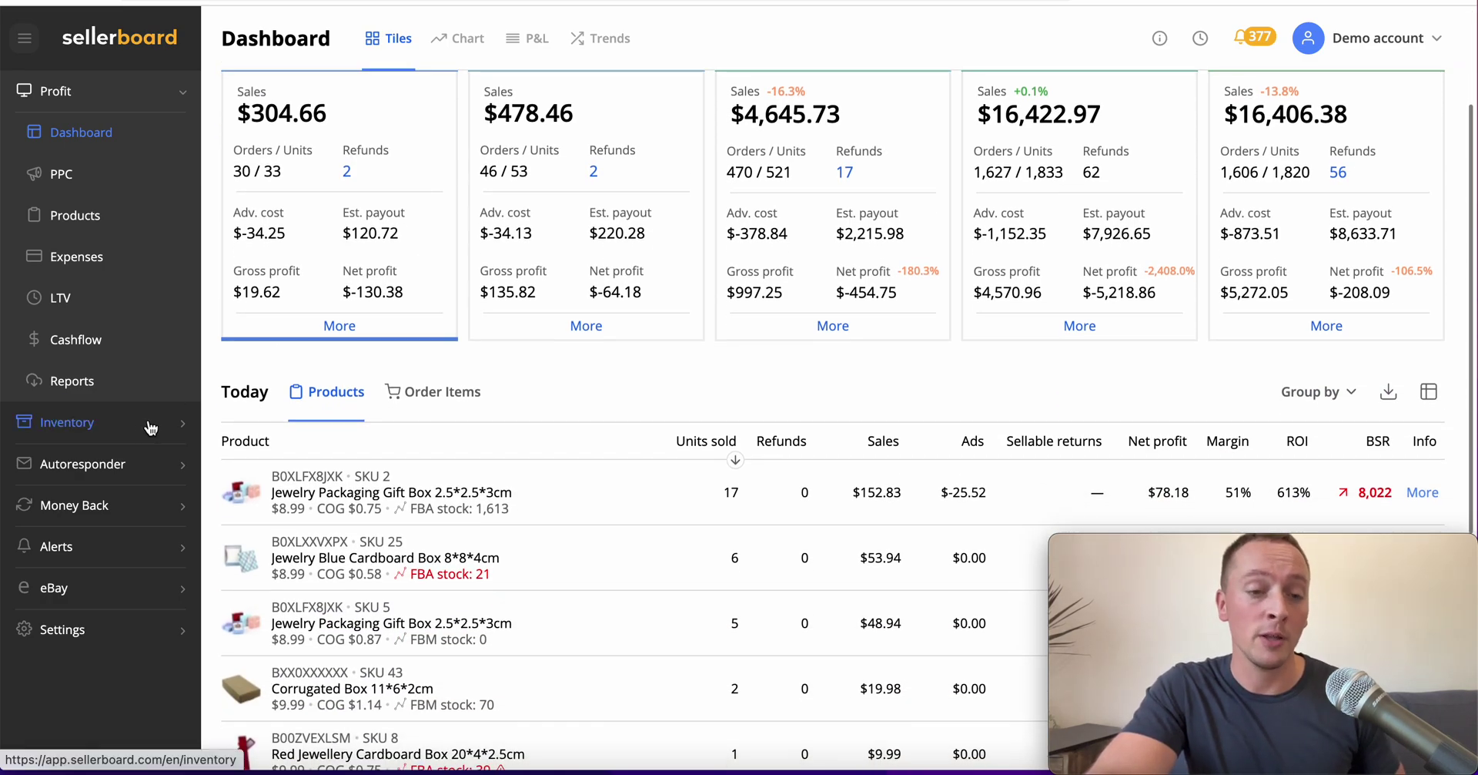
click(144, 423)
scroll(350, 439, down, 2)
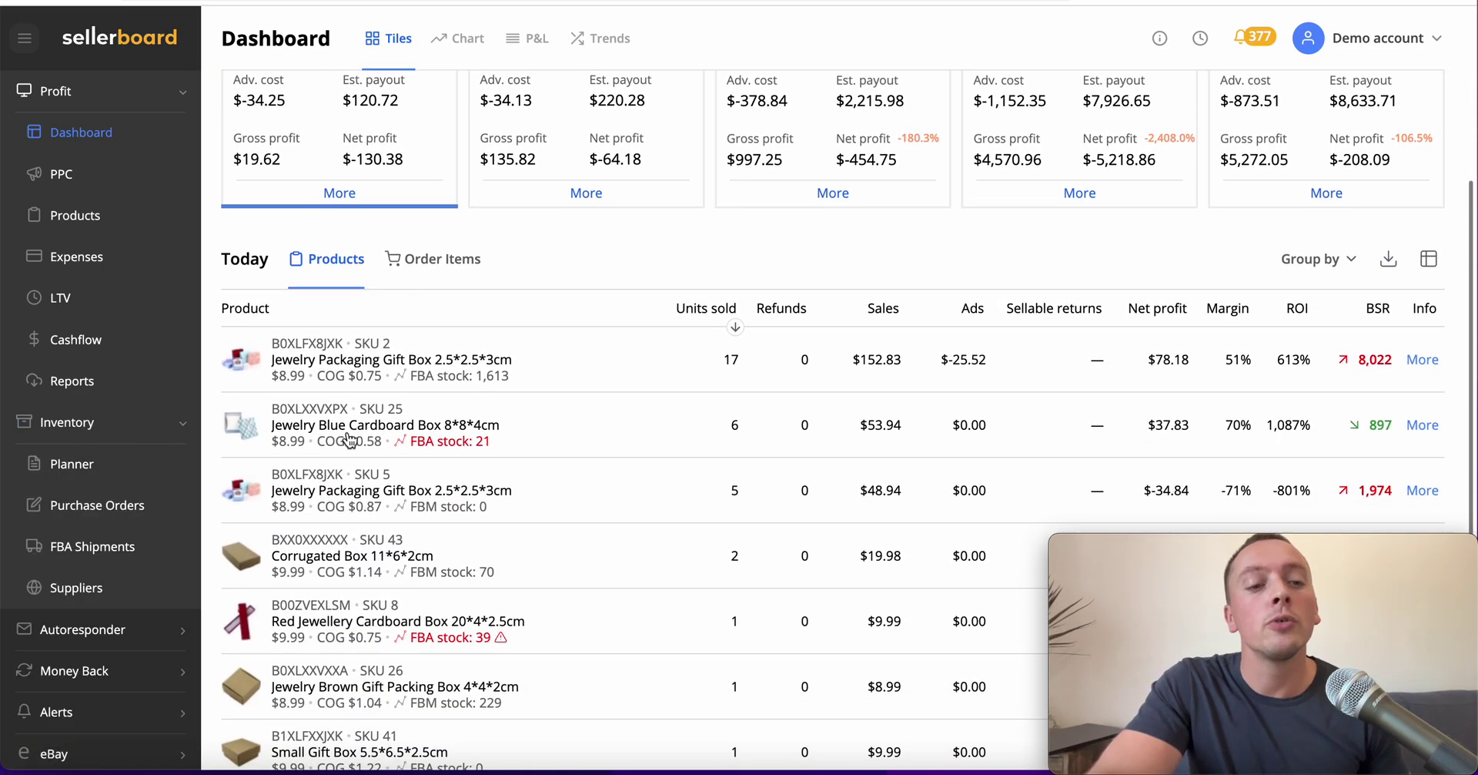
click(106, 547)
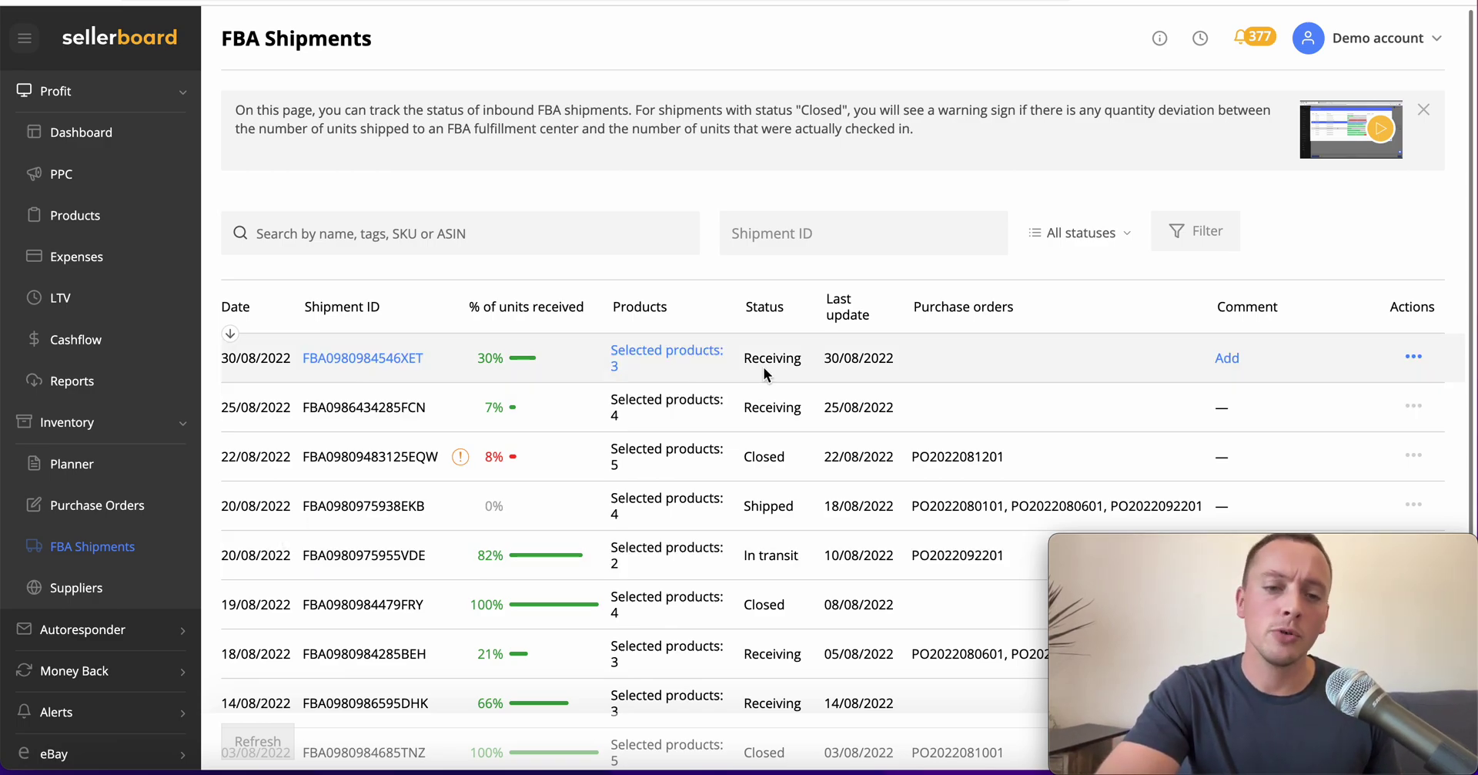
scroll(764, 366, down, 2)
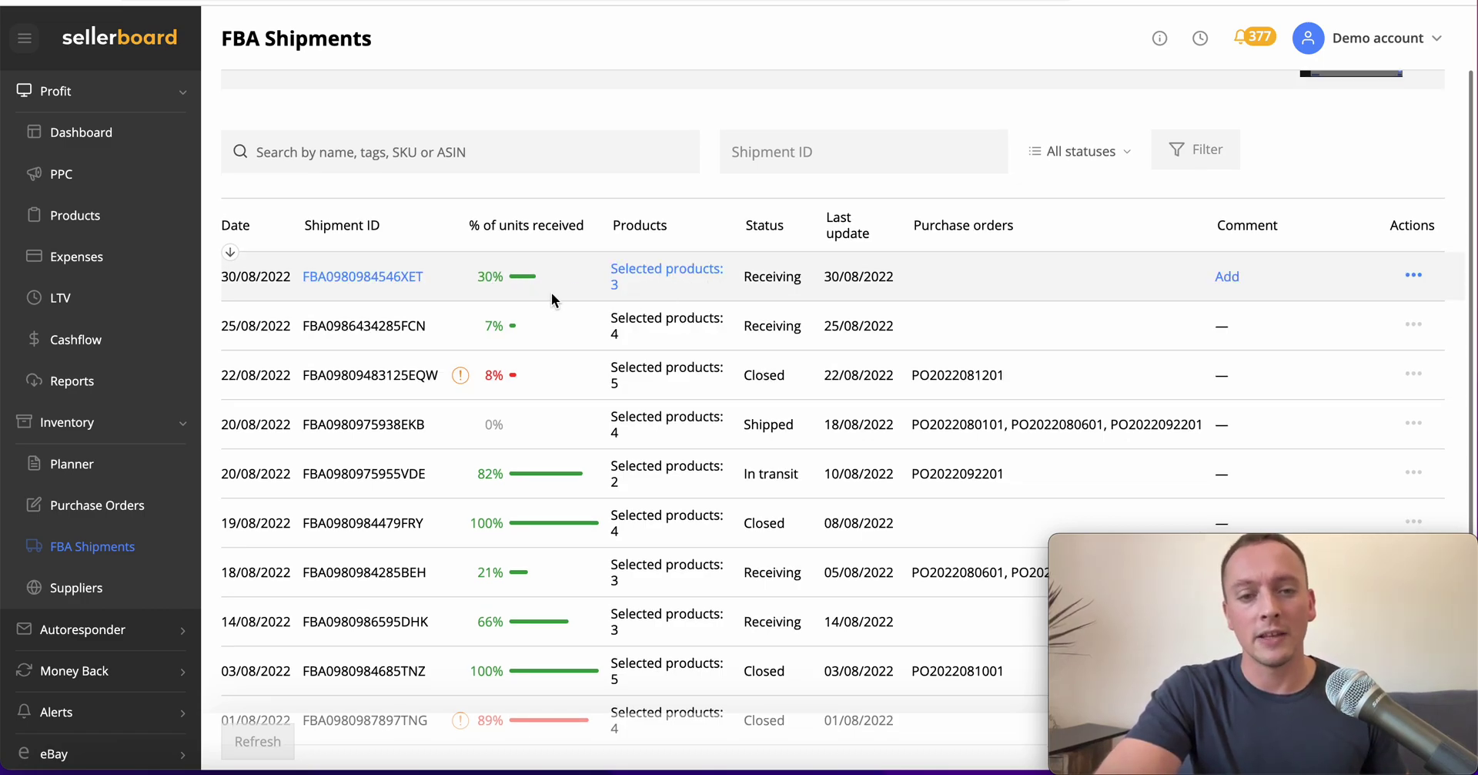
scroll(584, 366, down, 1)
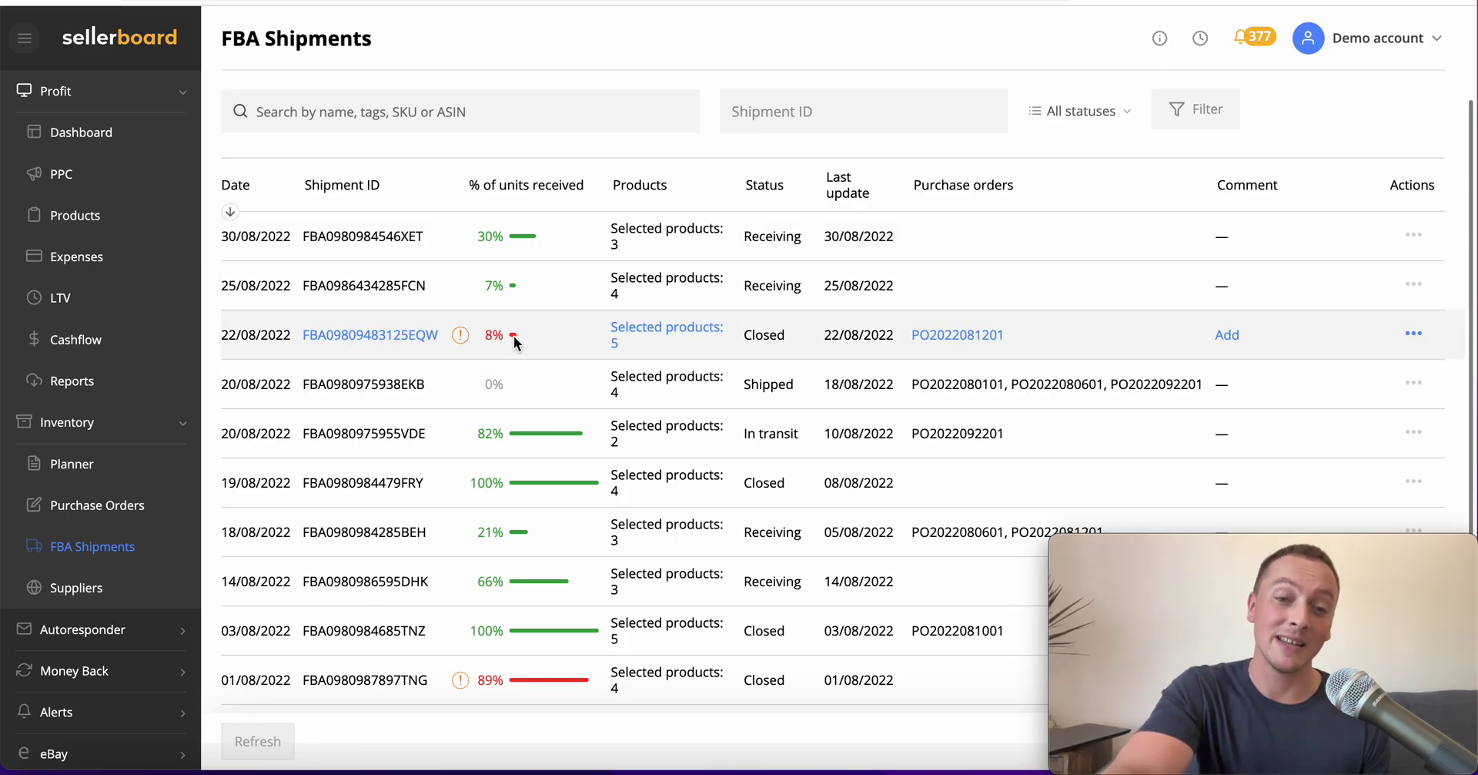
mouse_move(465, 330)
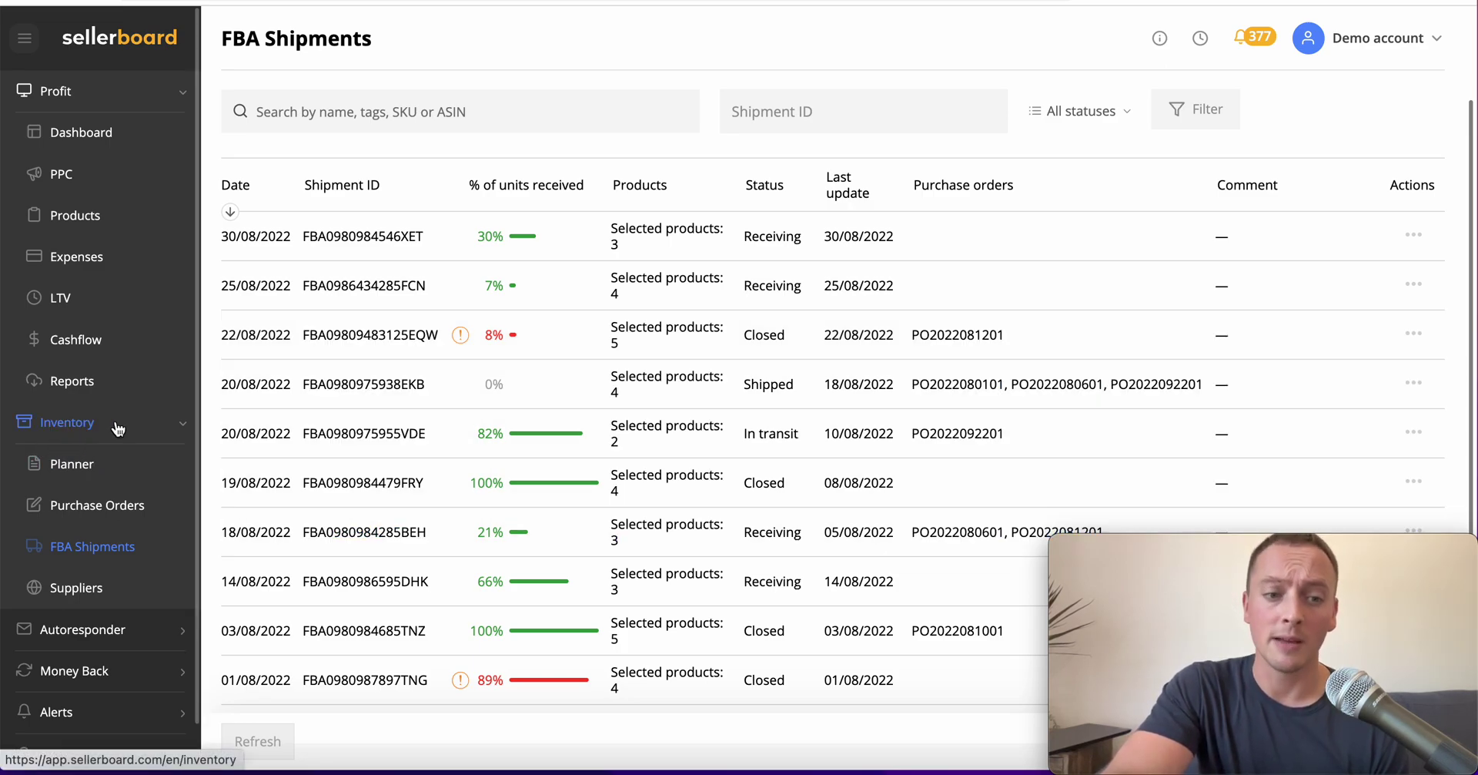
Step: Open the Purchase Orders page and review the draft, ordered and shipped summaries together with the order list
click(112, 502)
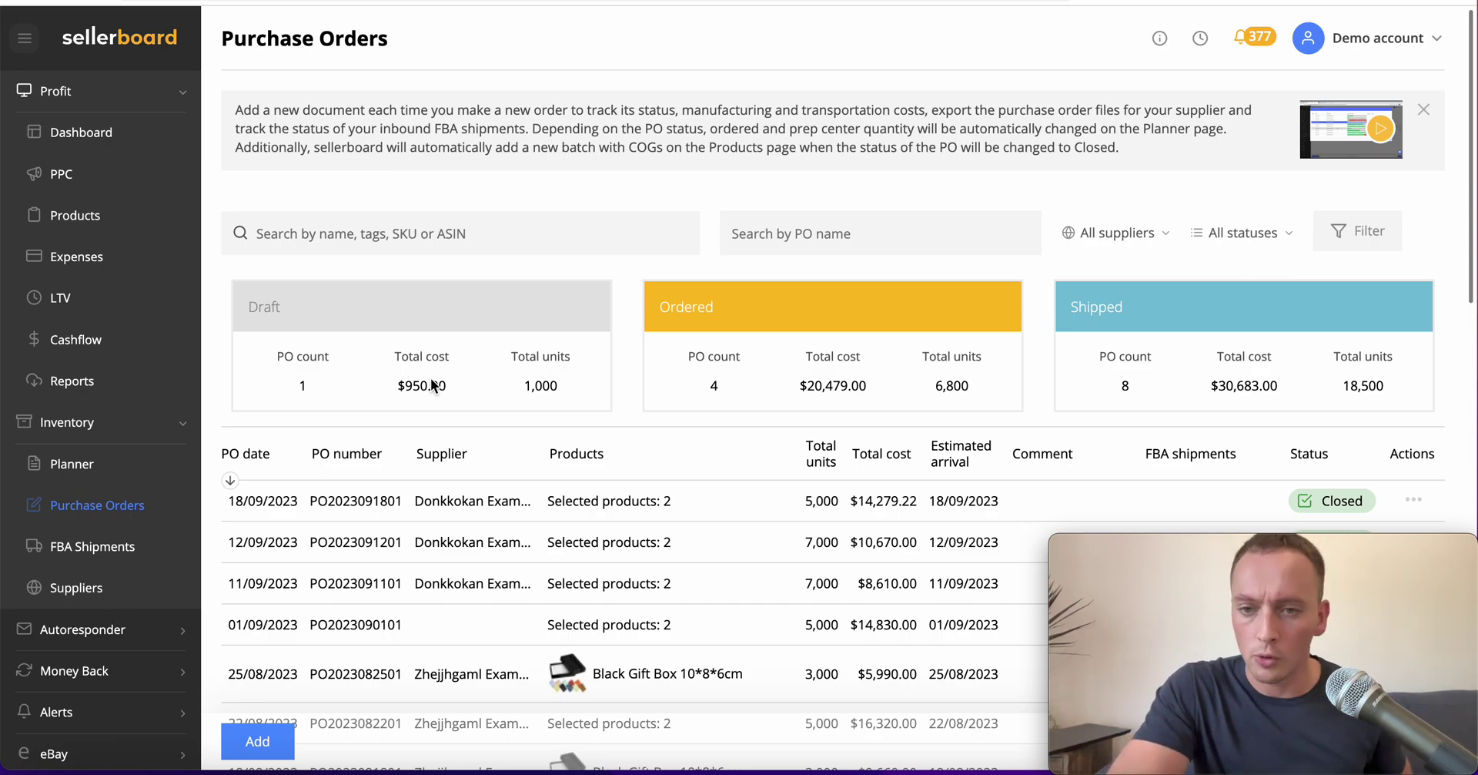
scroll(434, 385, down, 3)
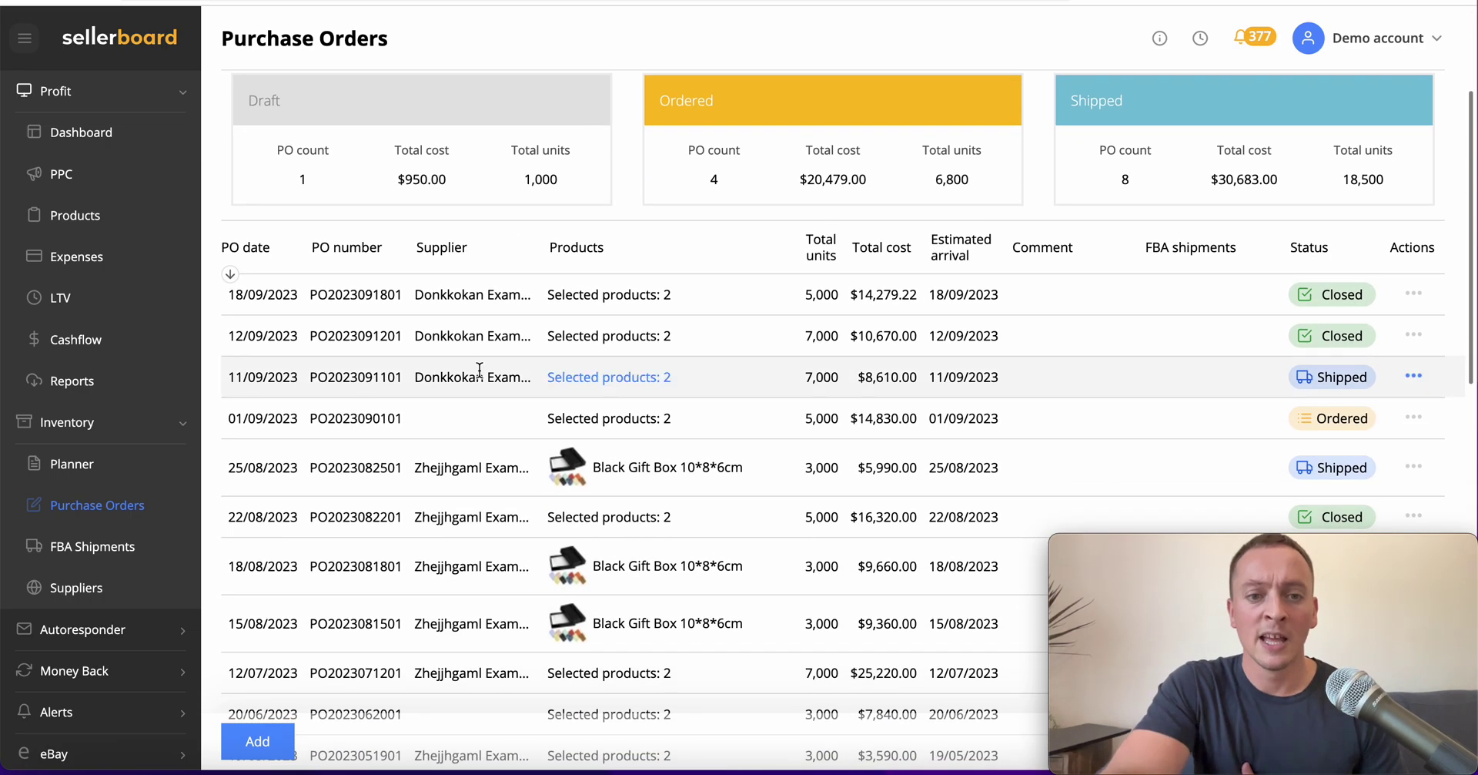
scroll(770, 308, up, 1)
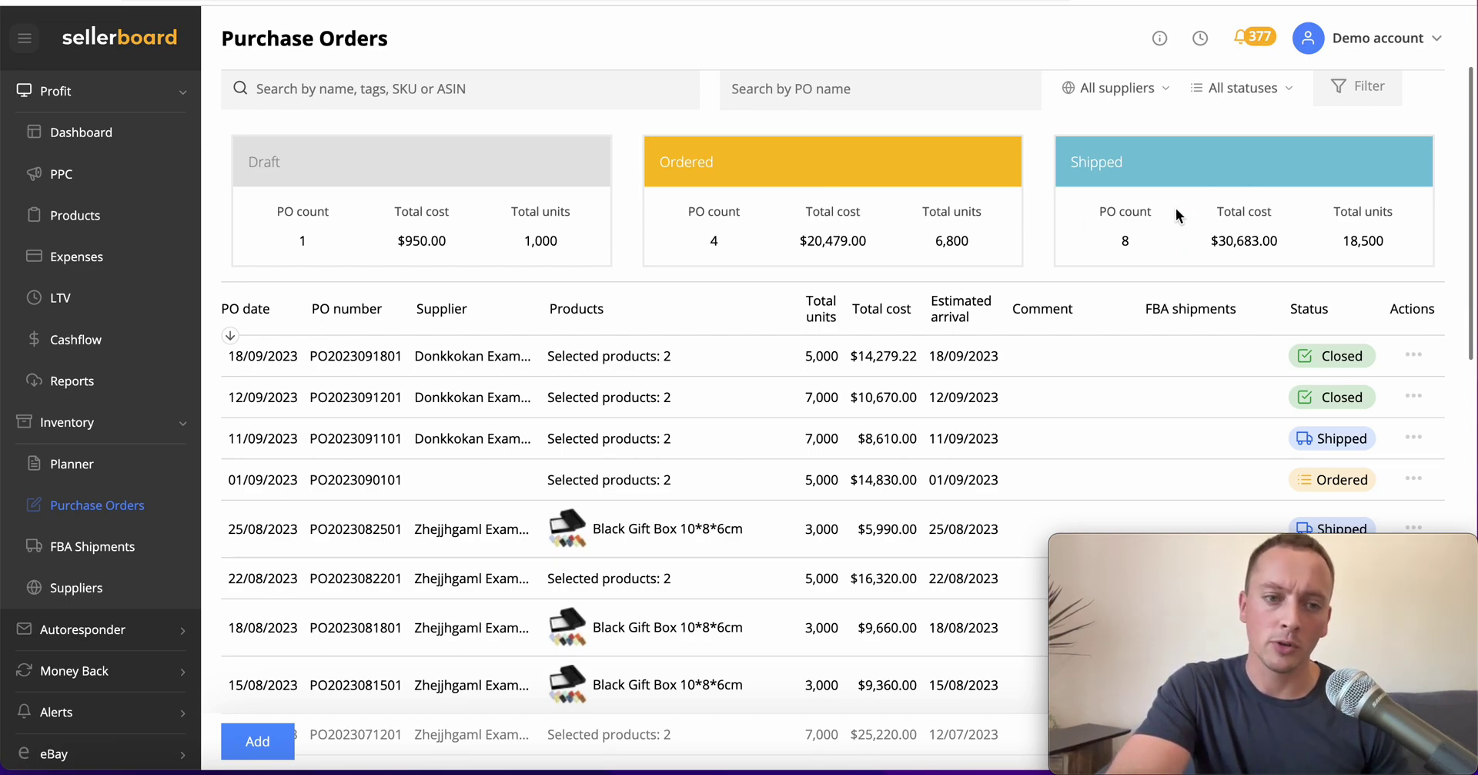
scroll(495, 396, up, 2)
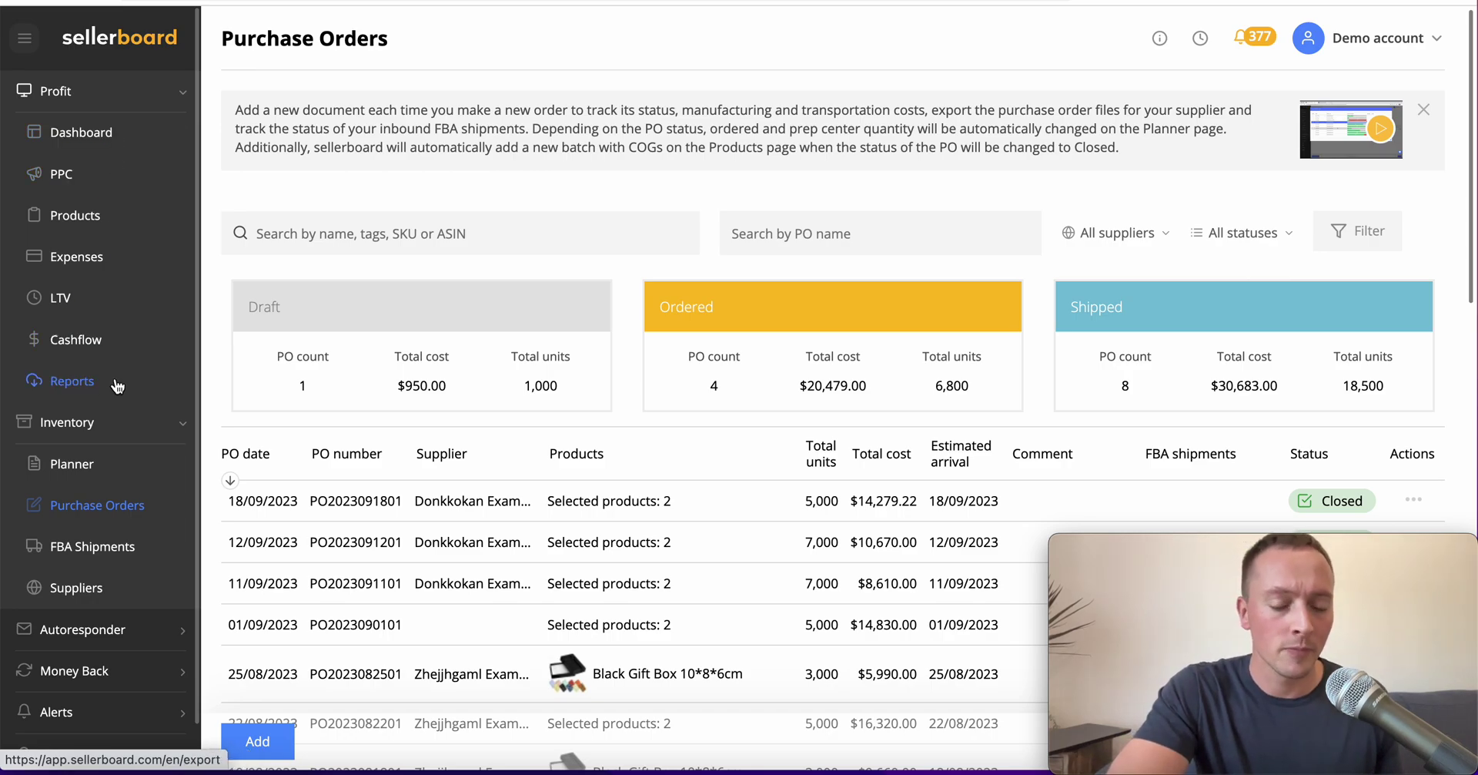
Step: Open the inventory Planner and review the stock value summaries, days of stock left and reorder figures per product
click(94, 462)
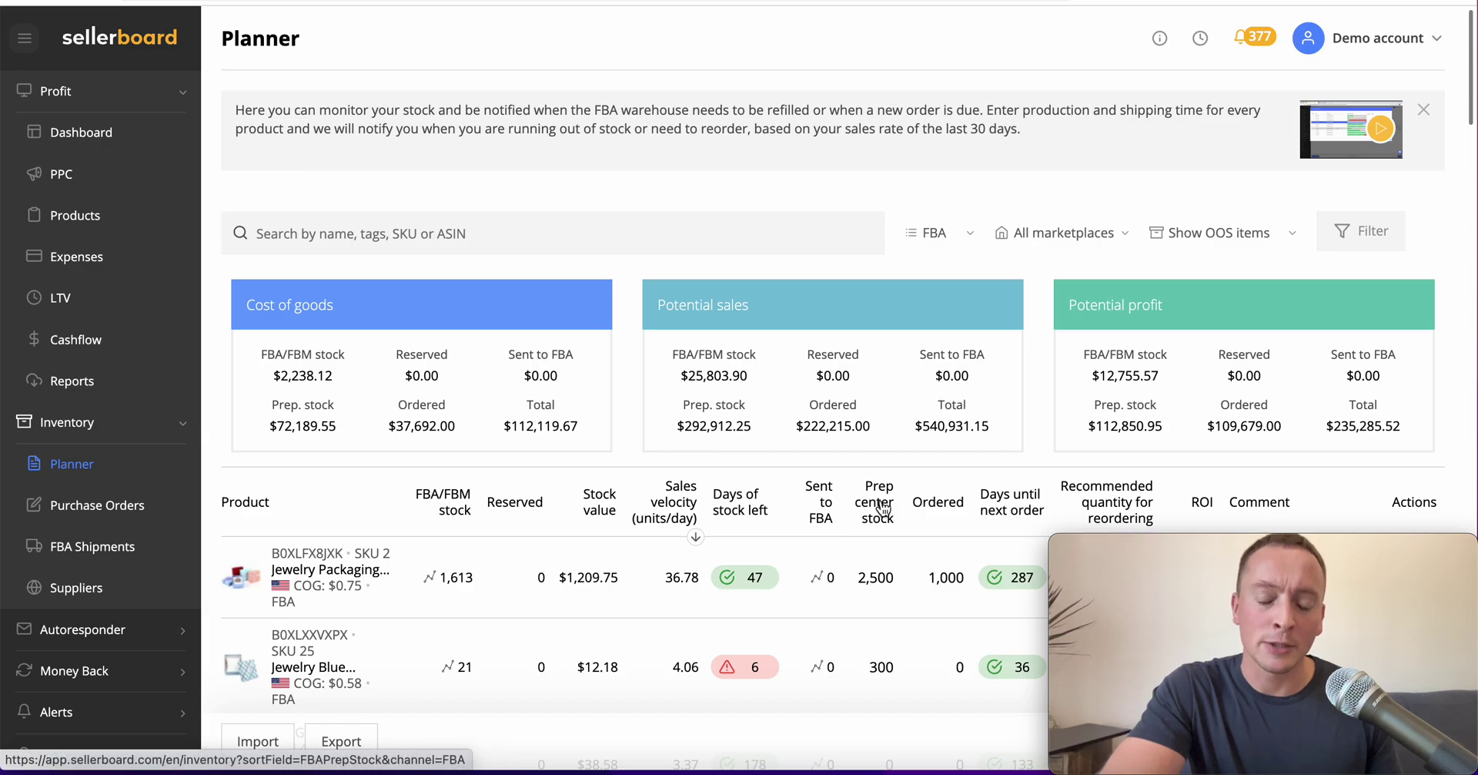
scroll(883, 508, down, 1)
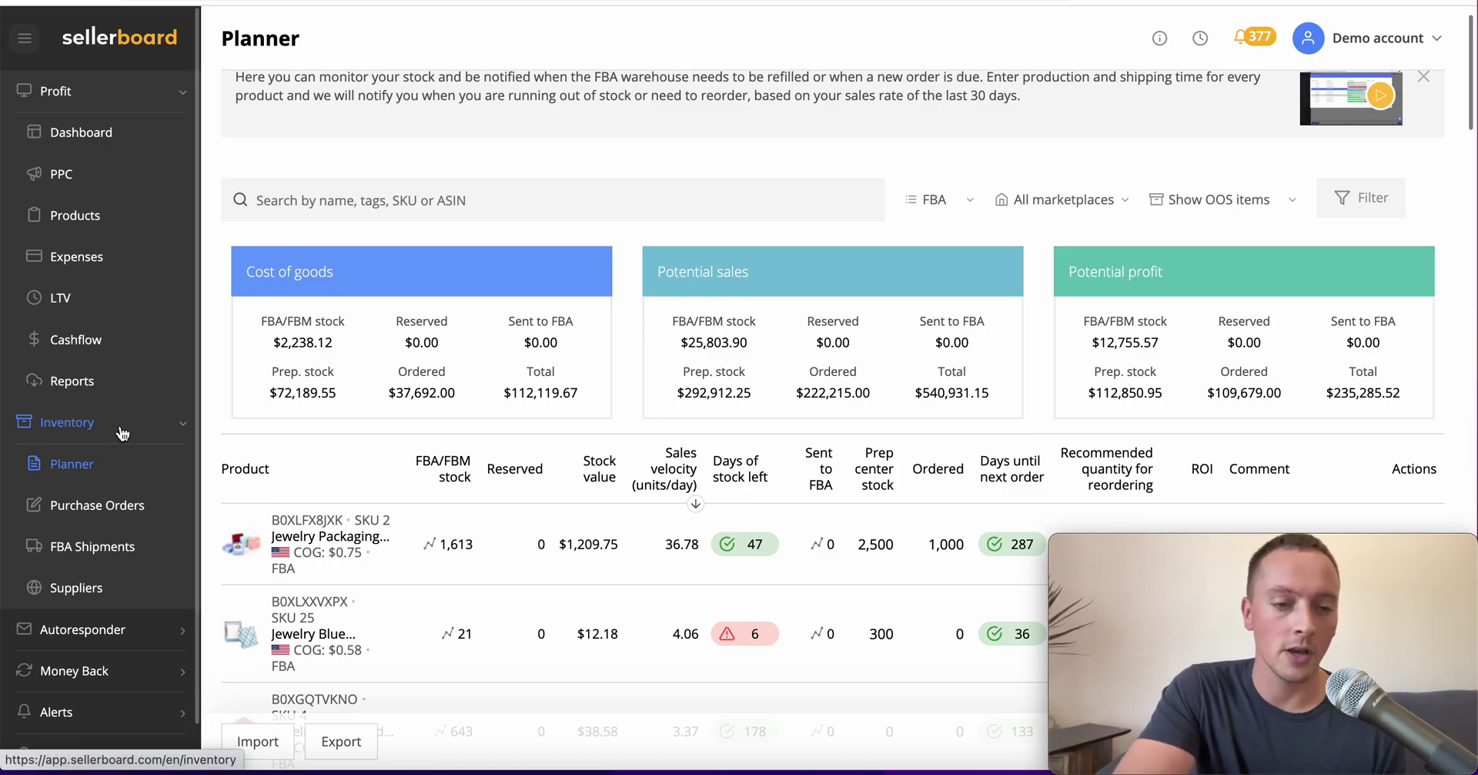
scroll(110, 585, down, 1)
Step: Open the Lost & Damaged report in the Money Back section and review the estimated reimbursement and report download options
click(96, 626)
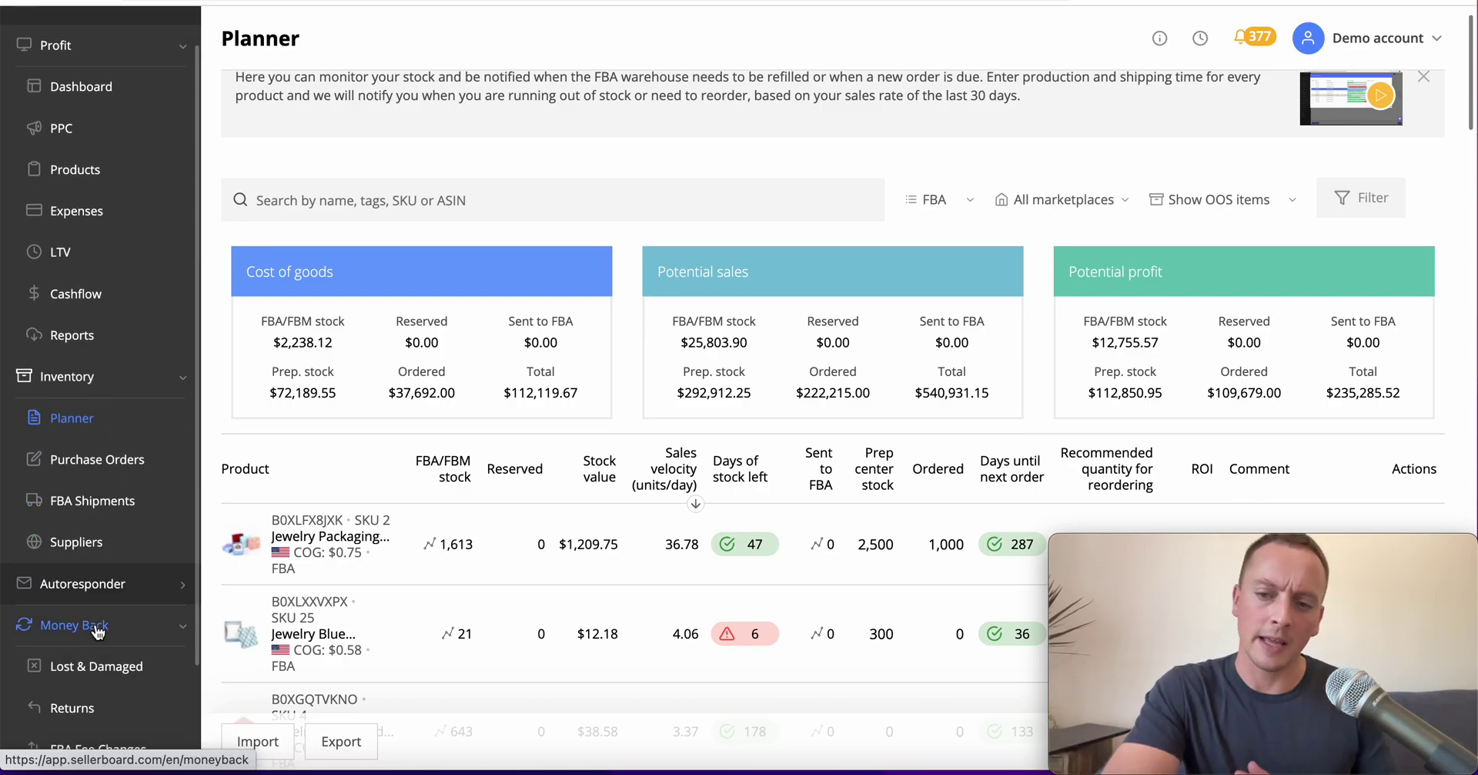
scroll(97, 626, down, 3)
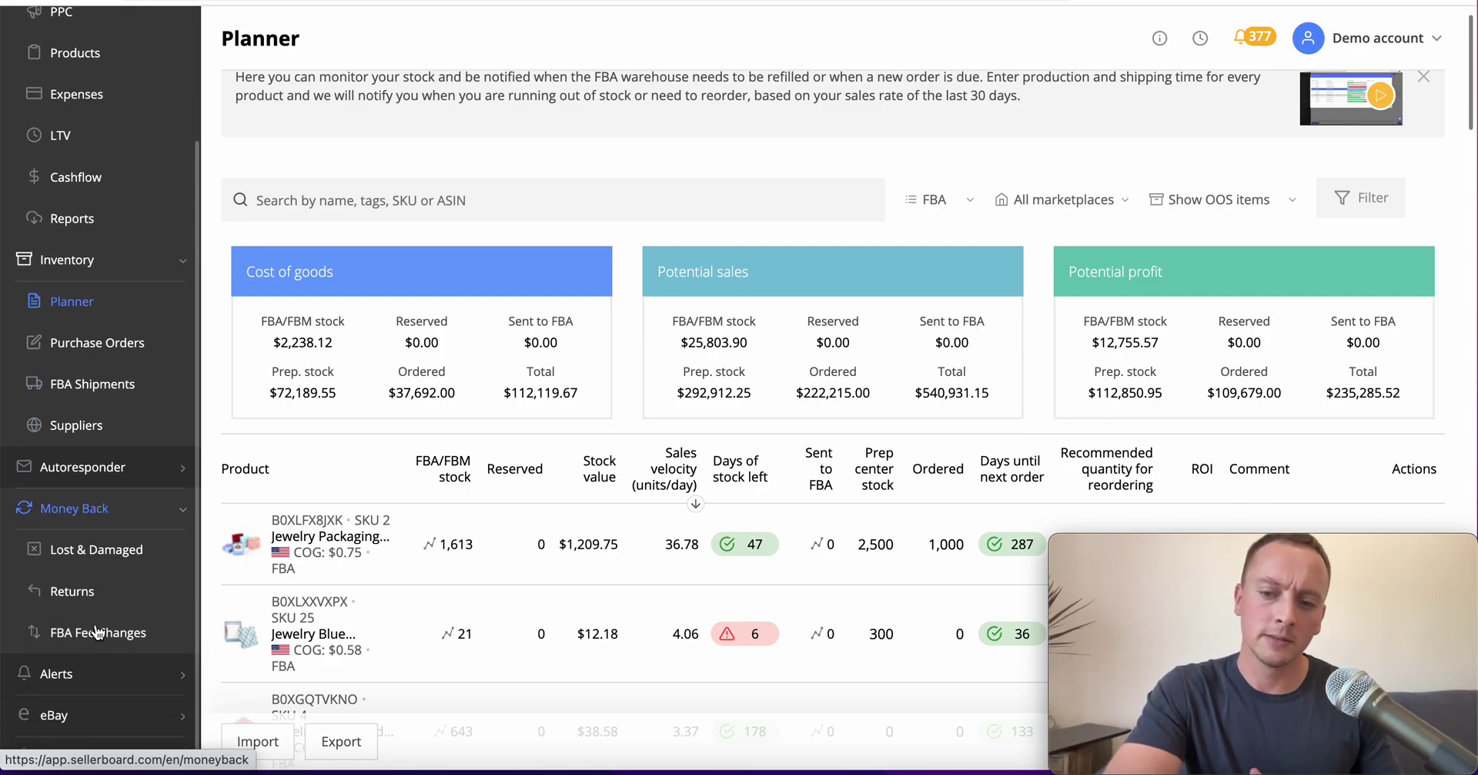
click(124, 544)
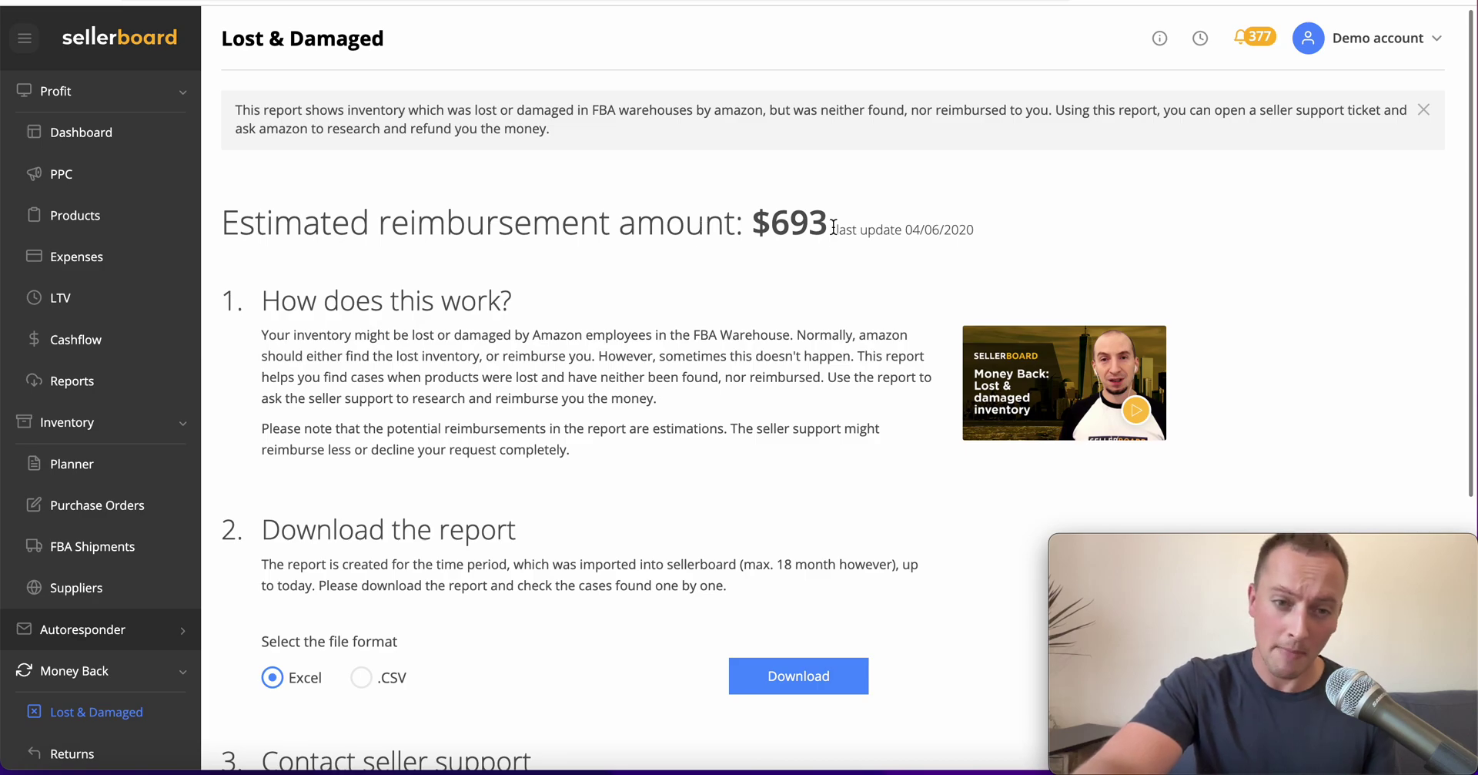
scroll(393, 382, down, 3)
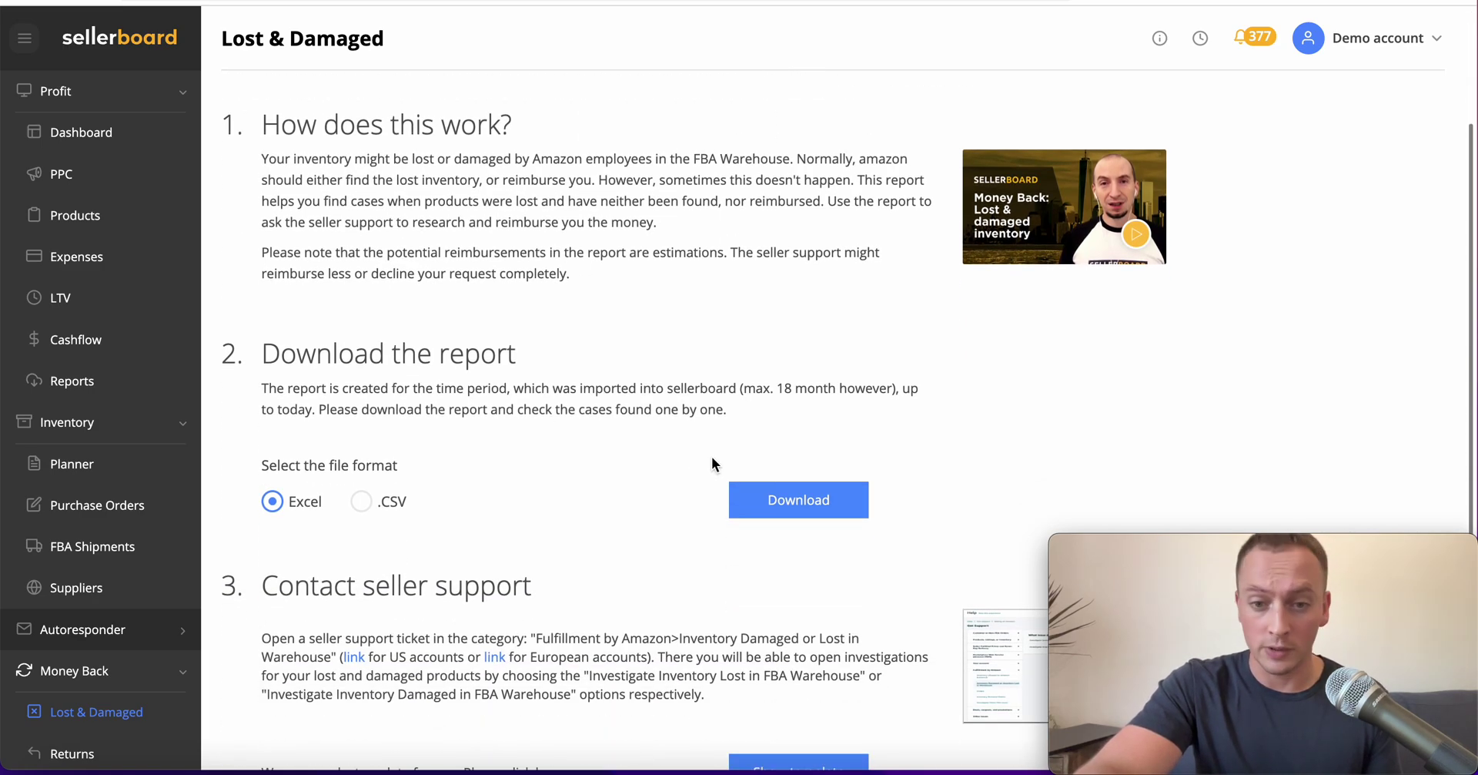
Step: Show the seller support message template on the Lost & Damaged page and copy its full text
scroll(712, 455, down, 4)
click(737, 539)
drag(835, 262, 348, 122)
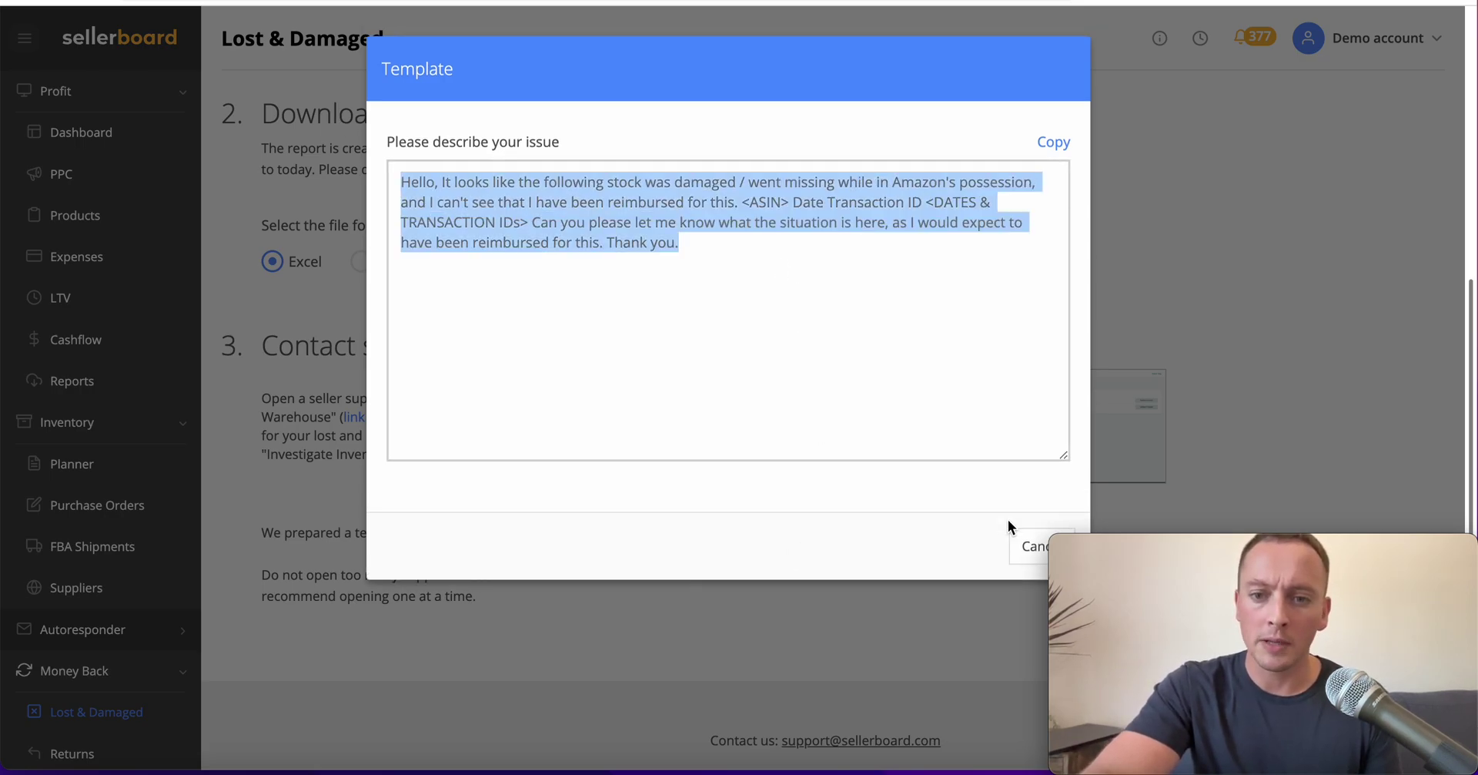
click(1055, 143)
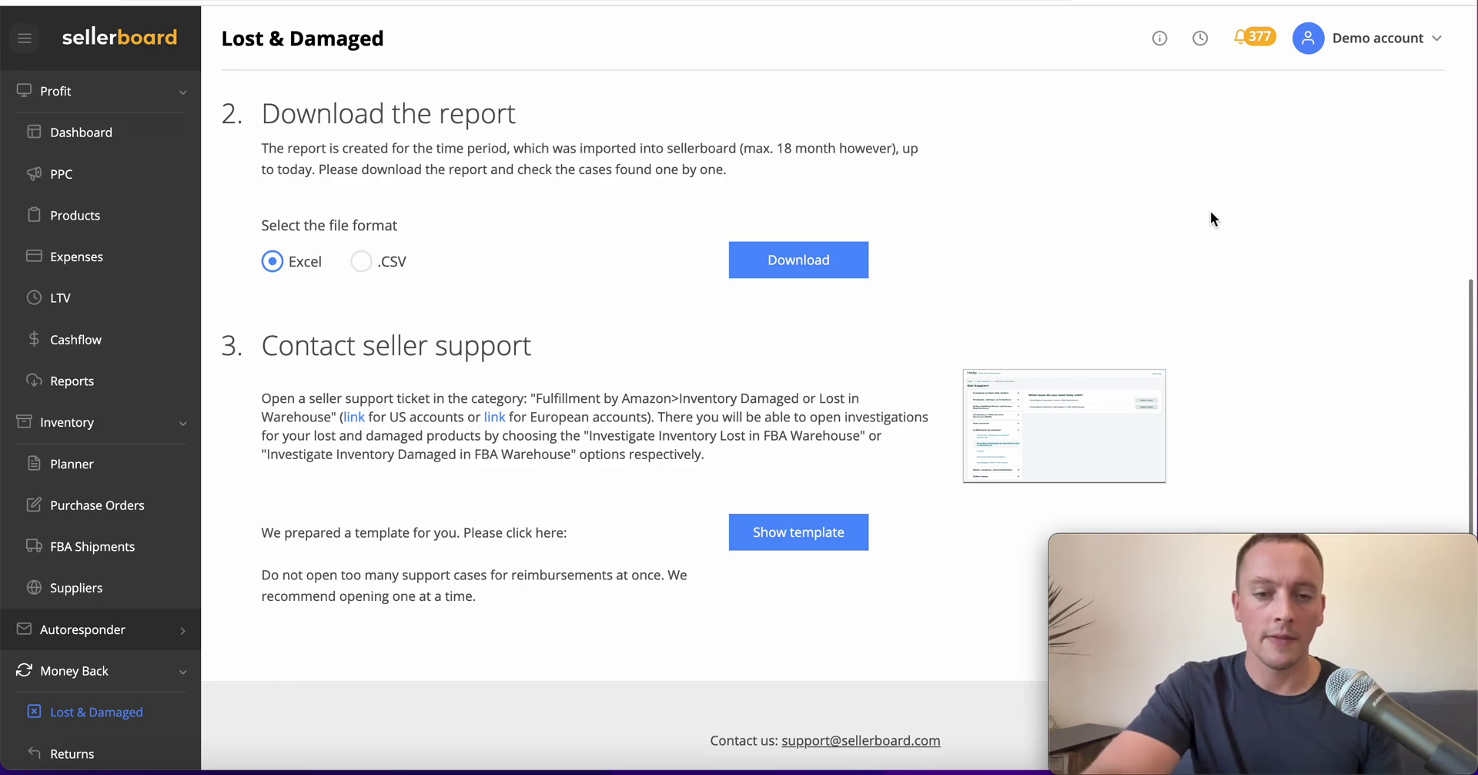
Step: Recheck the Lost & Damaged report's explanation and download sections, and open the Returns report in the Money Back section
scroll(378, 265, up, 5)
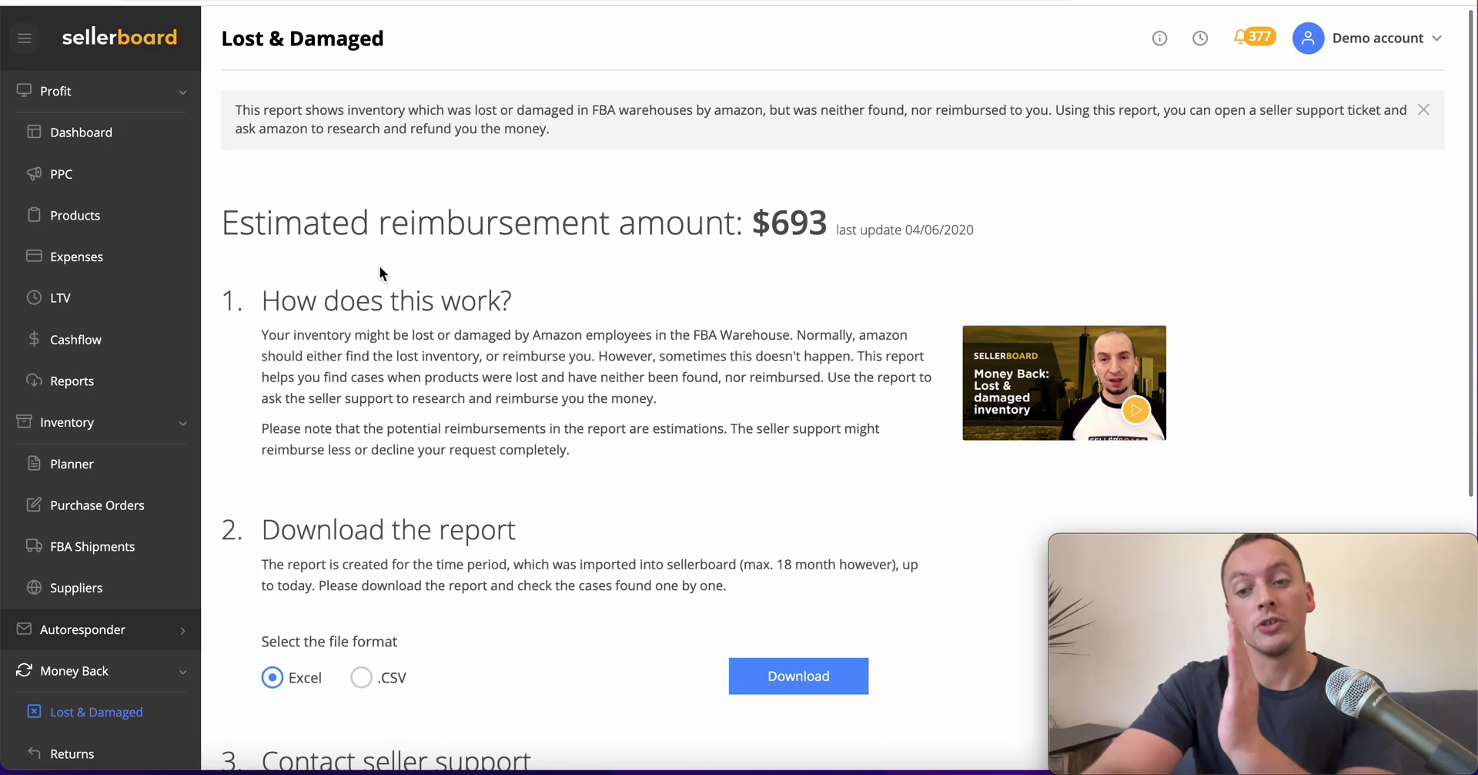
scroll(379, 265, down, 3)
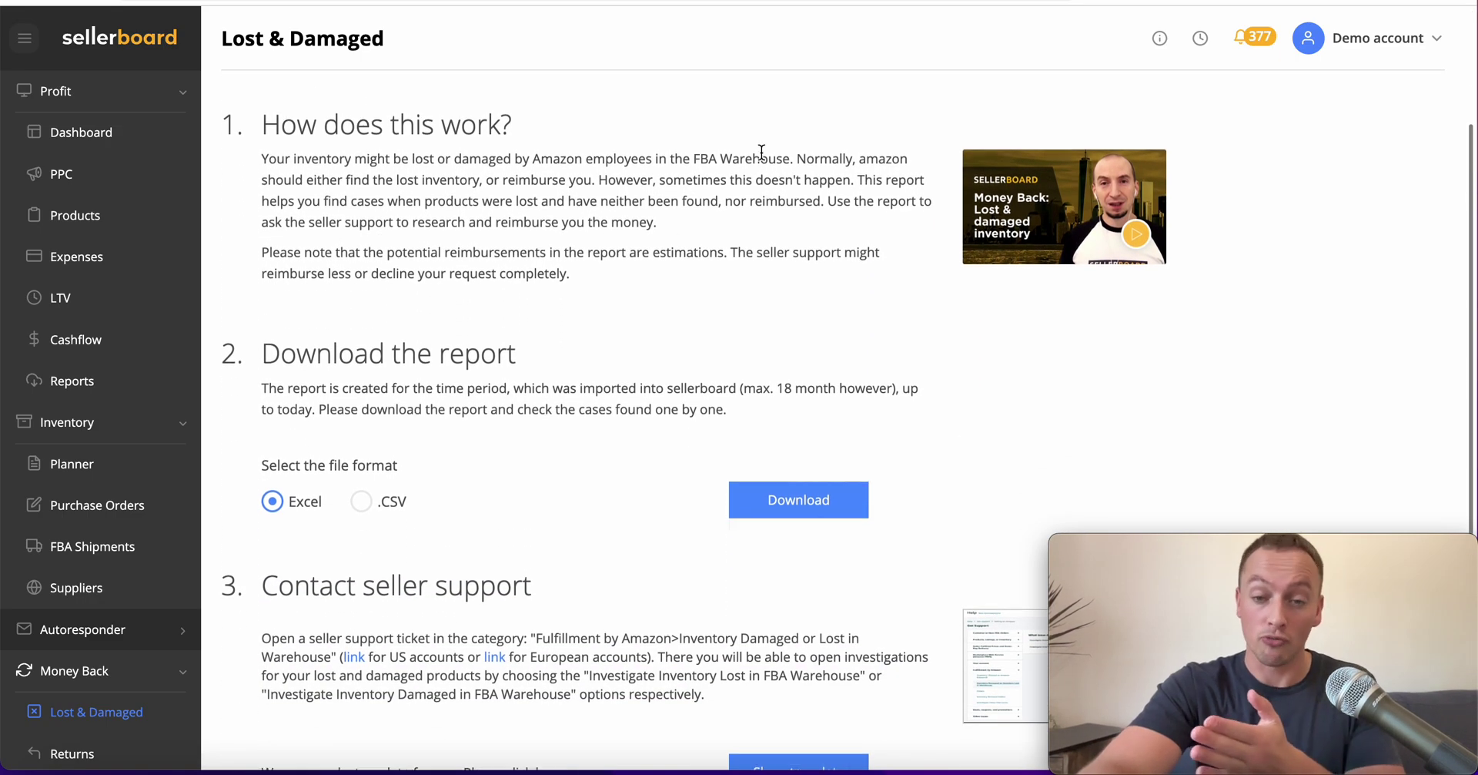
scroll(761, 152, up, 3)
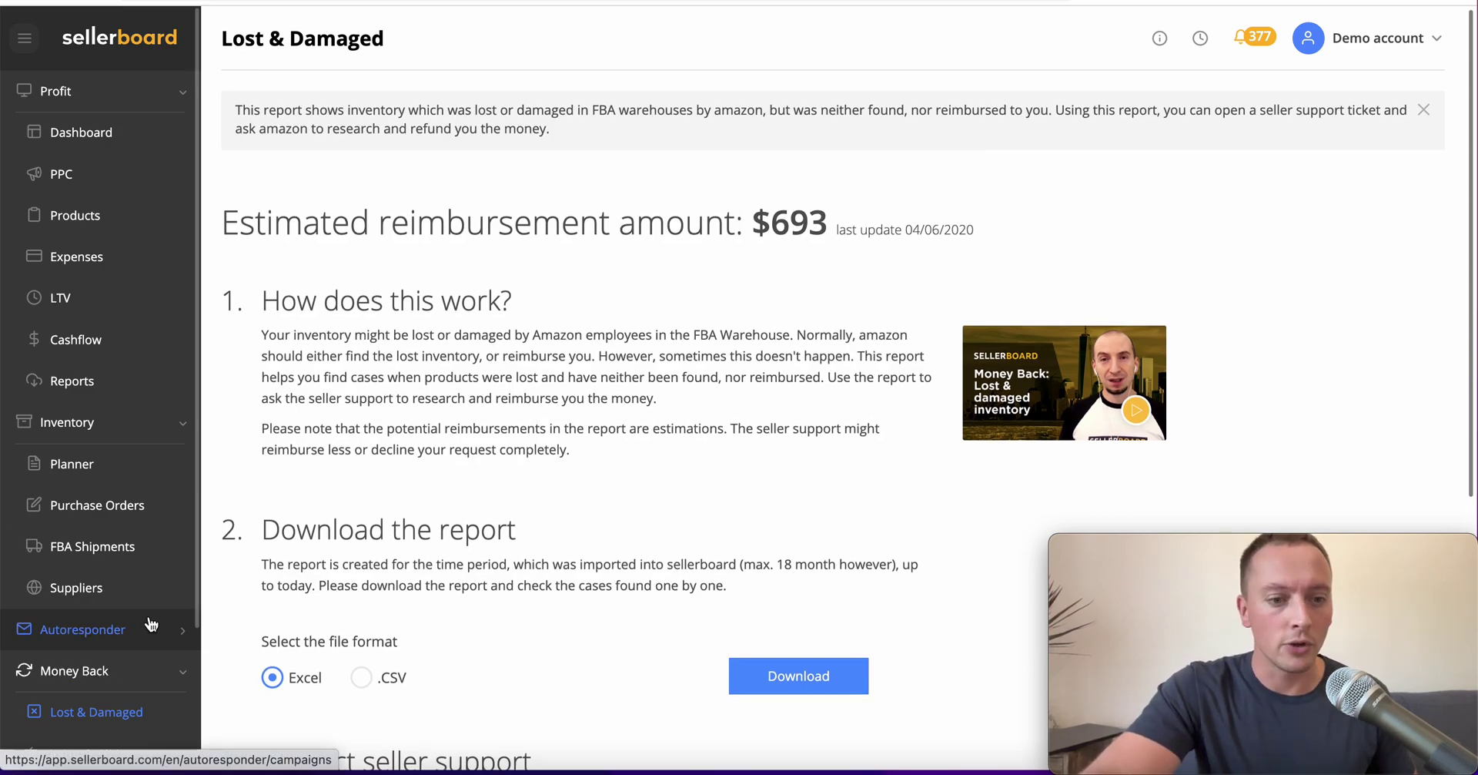
scroll(153, 620, down, 3)
click(73, 641)
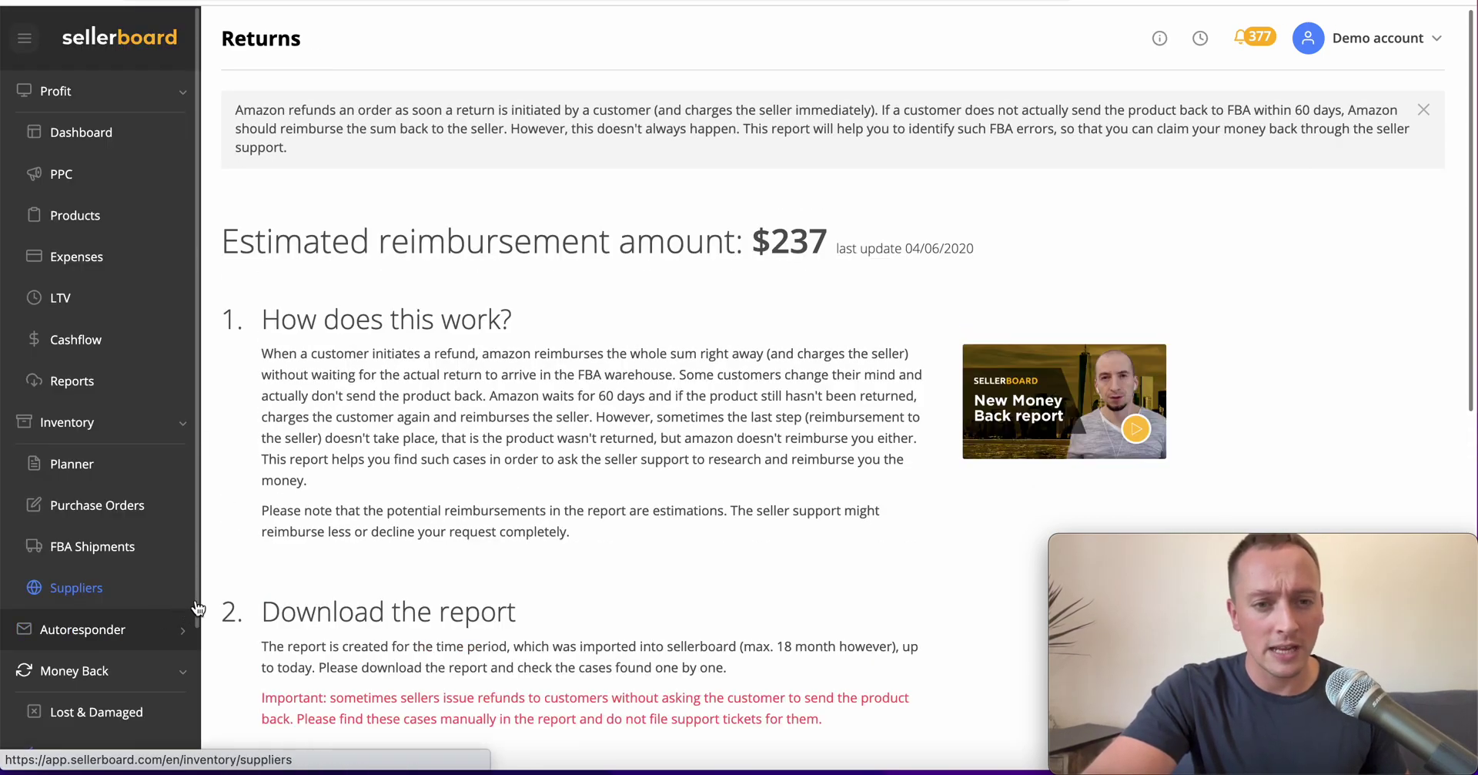
Step: Open the FBA Fee Changes report in the Money Back section and review its explanation, download options and seller support instructions
scroll(107, 465, down, 3)
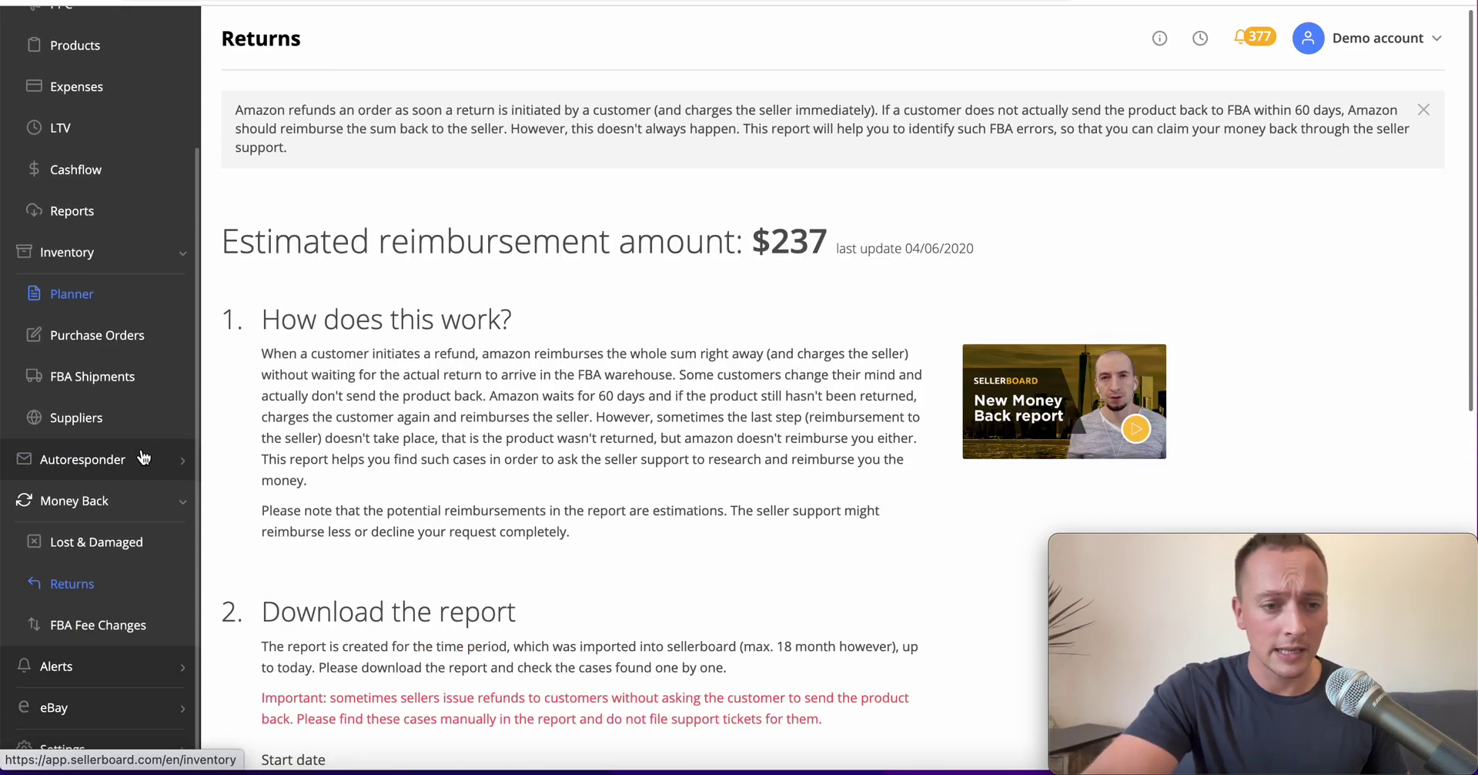
click(91, 626)
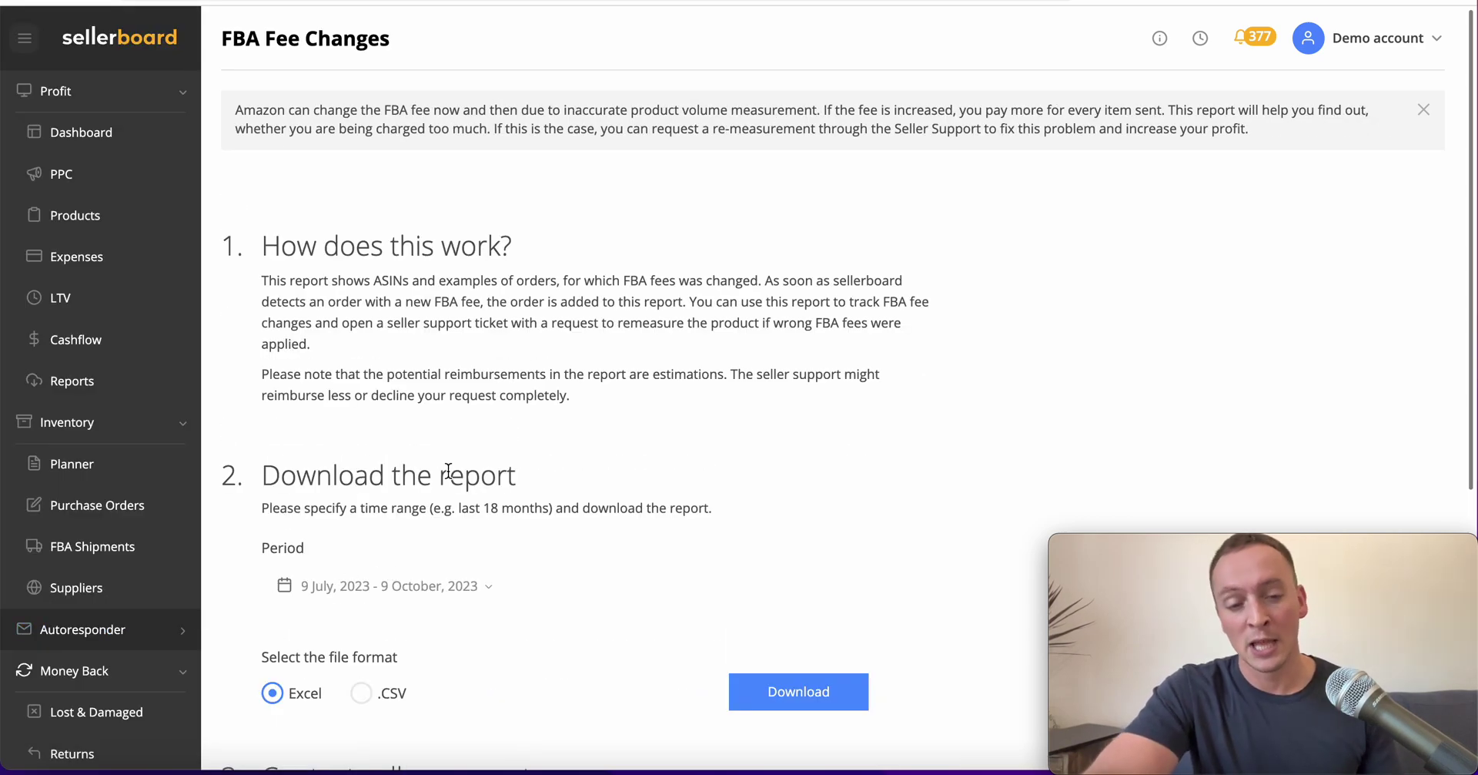
scroll(448, 470, down, 3)
scroll(448, 474, down, 3)
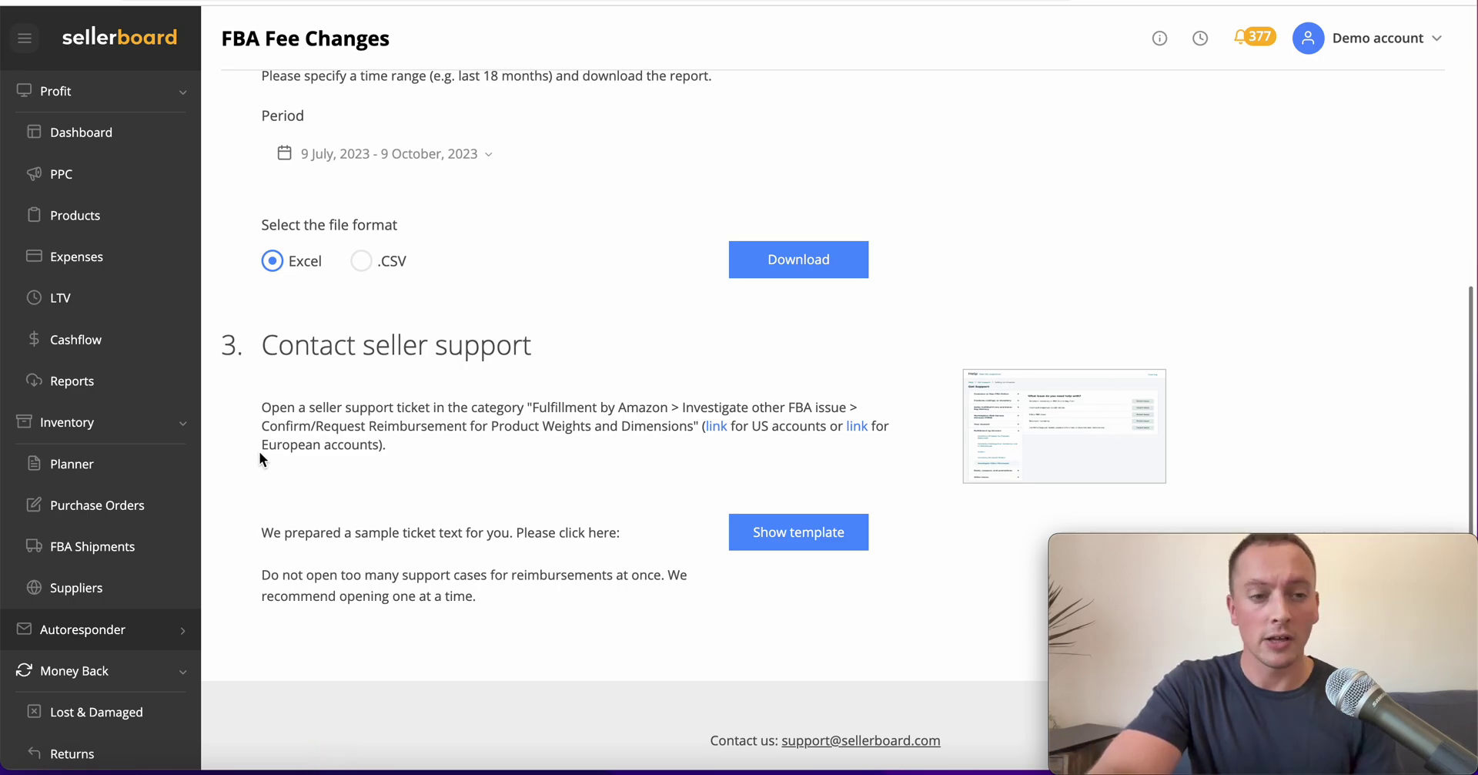
scroll(258, 451, up, 1)
scroll(118, 412, up, 5)
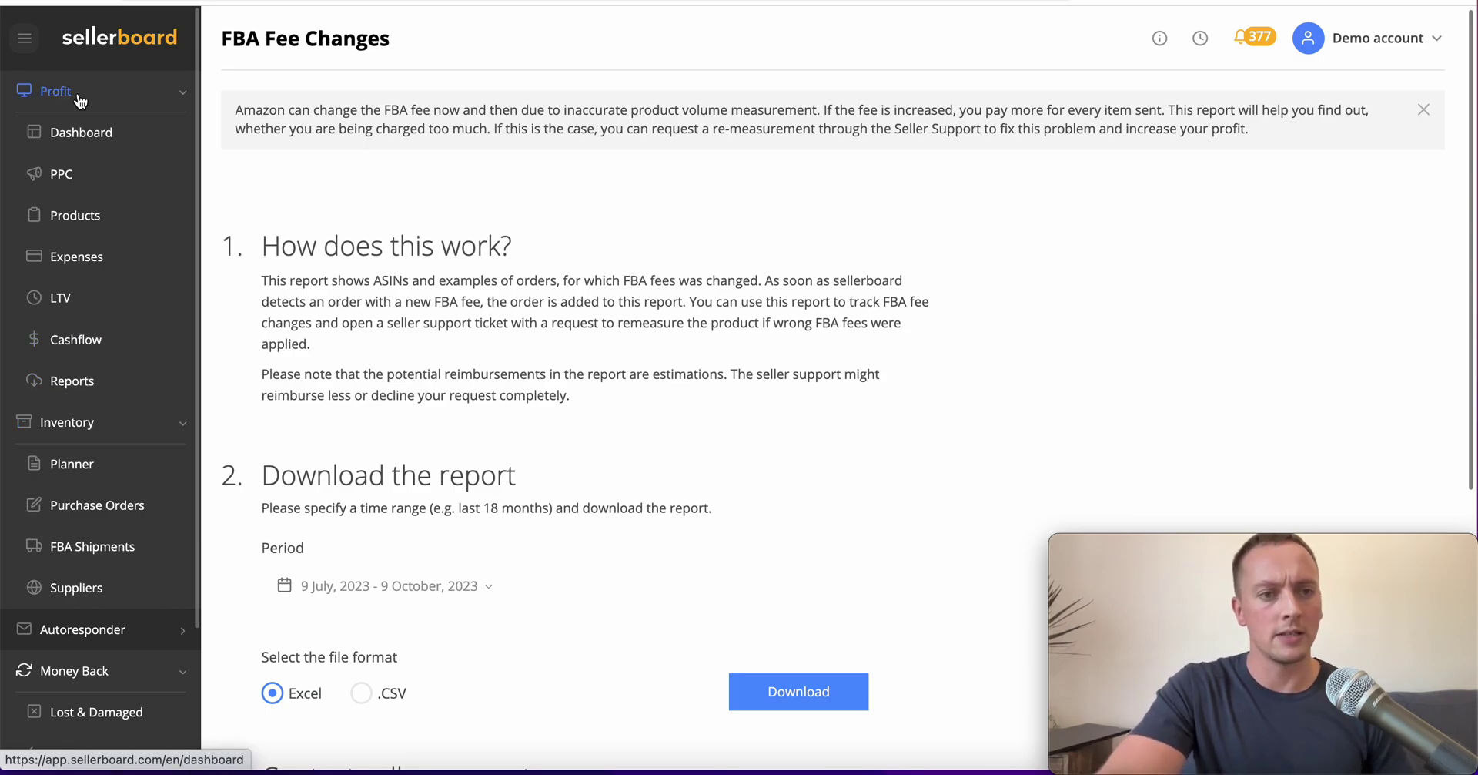
Step: Return to the profit Dashboard with the tiles overview
click(122, 139)
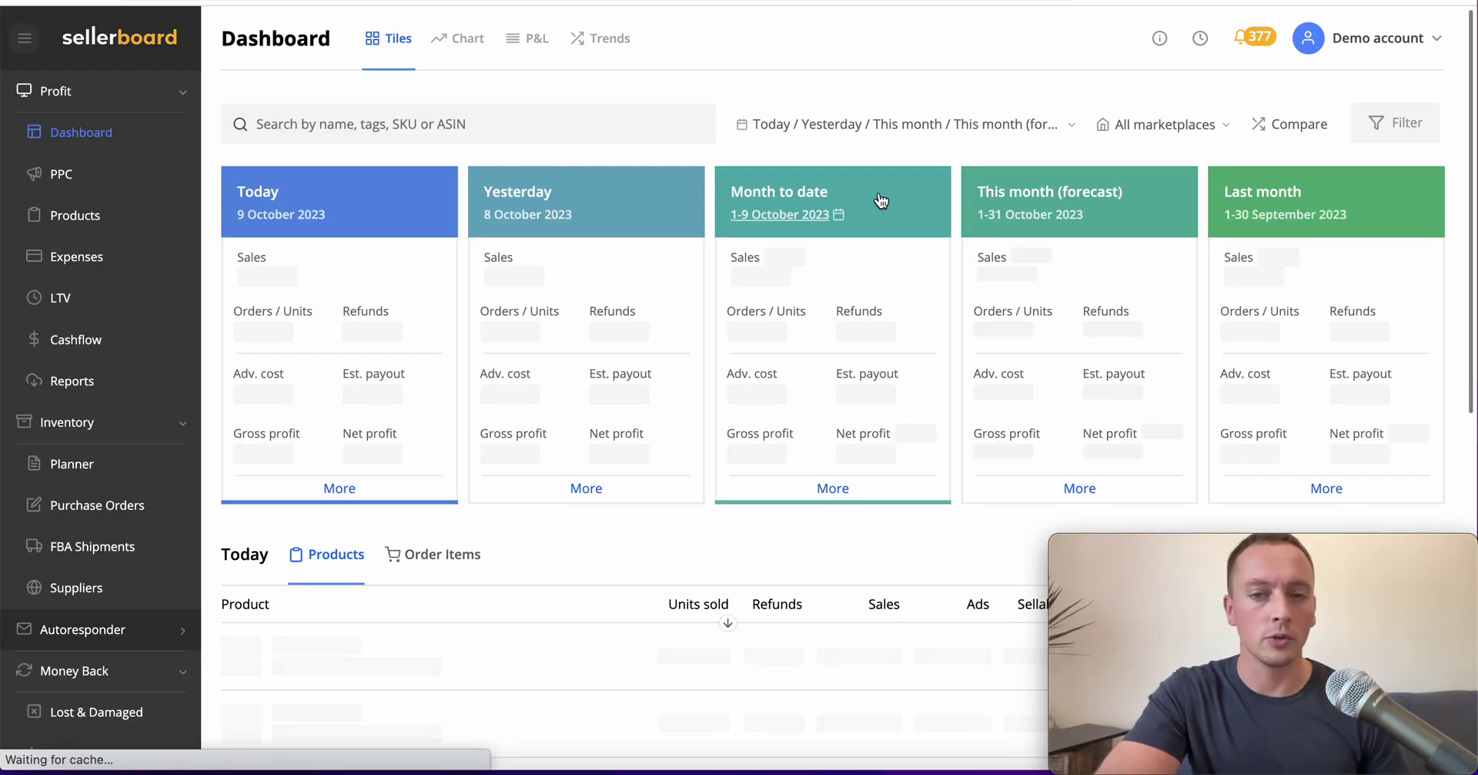